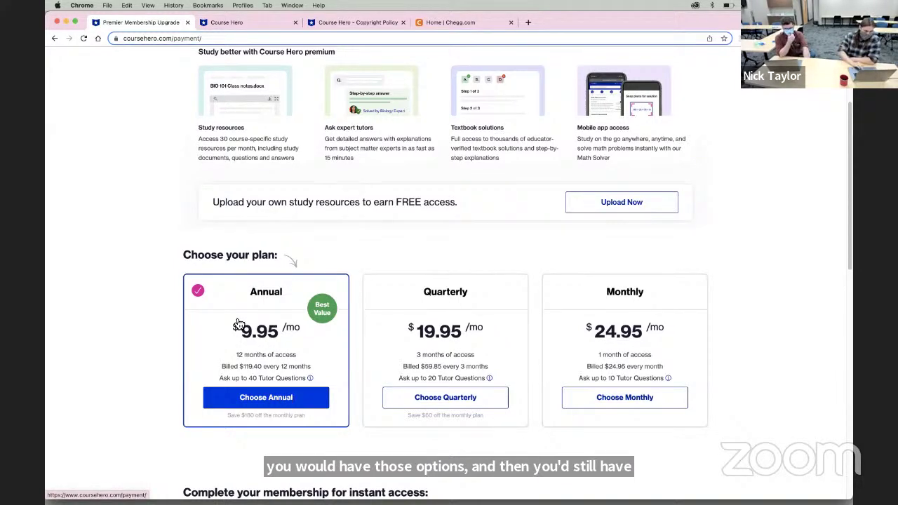
Step: Leave the membership plans for the Course Hero home page and decline the invitation to upload documents
{"action": "scroll", "coordinate": [237, 324], "scroll_direction": "up", "scroll_amount": 3}
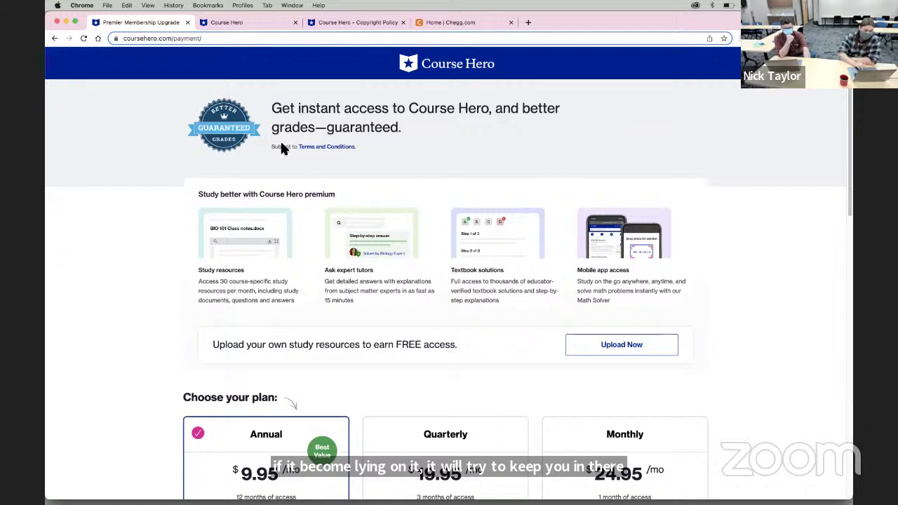
{"action": "left_click", "coordinate": [438, 68]}
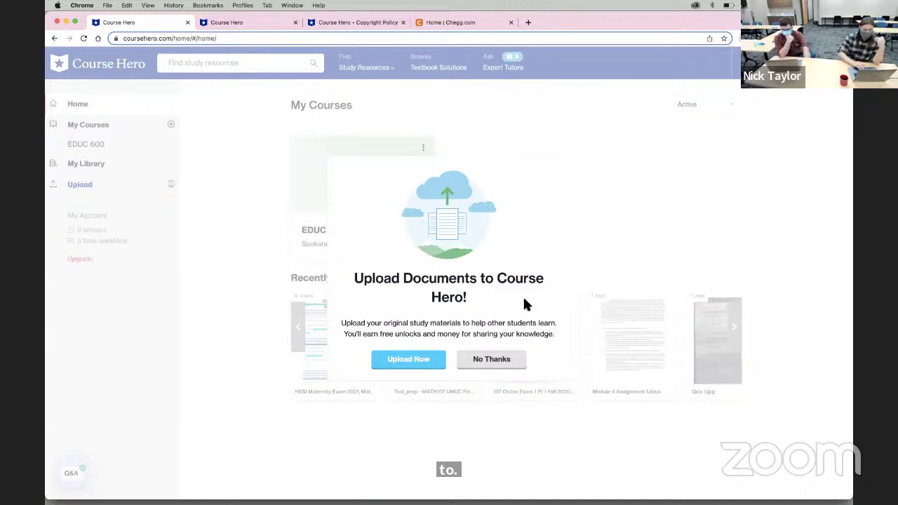
{"action": "left_click", "coordinate": [493, 360]}
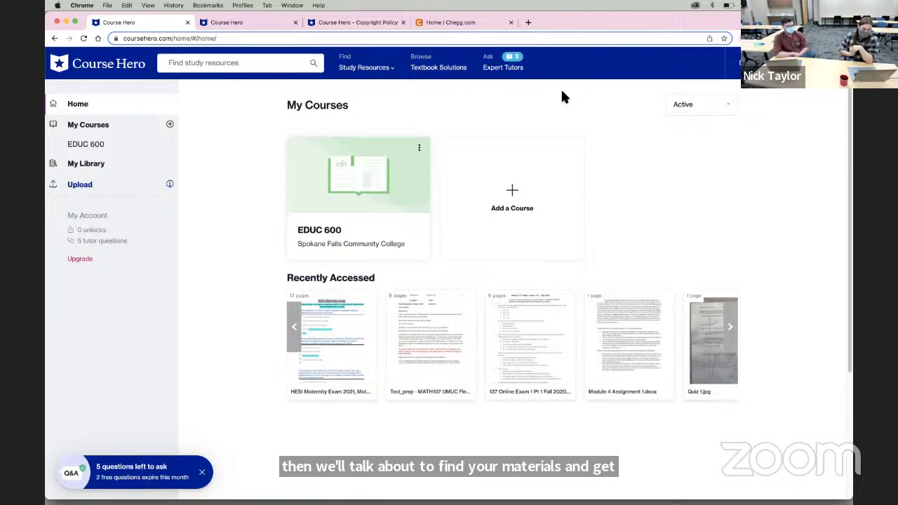
Step: Open the page for uploading documents in exchange for free access
{"action": "left_click", "coordinate": [831, 63]}
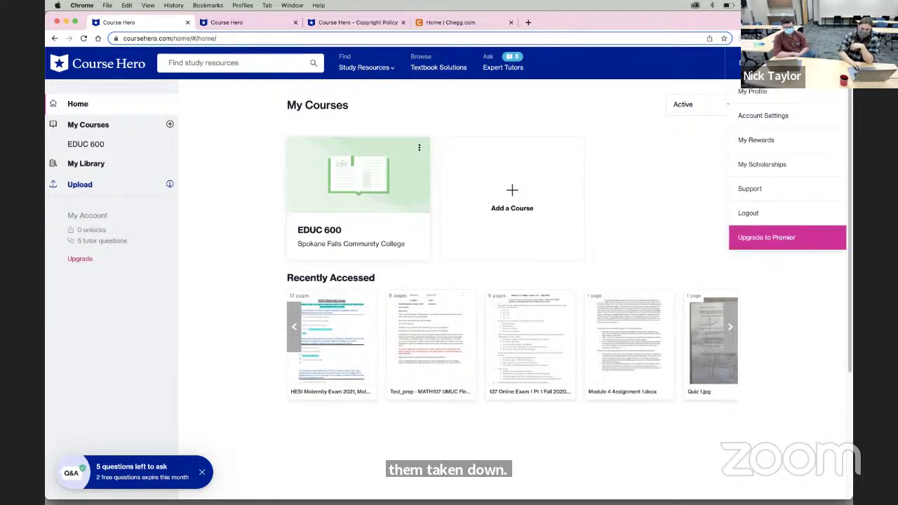
{"action": "mouse_move", "coordinate": [772, 63]}
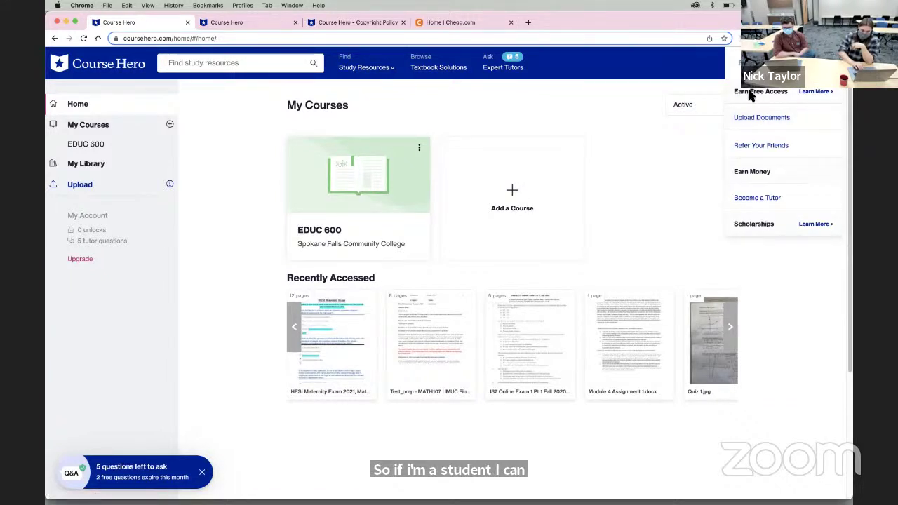
{"action": "left_click", "coordinate": [764, 118]}
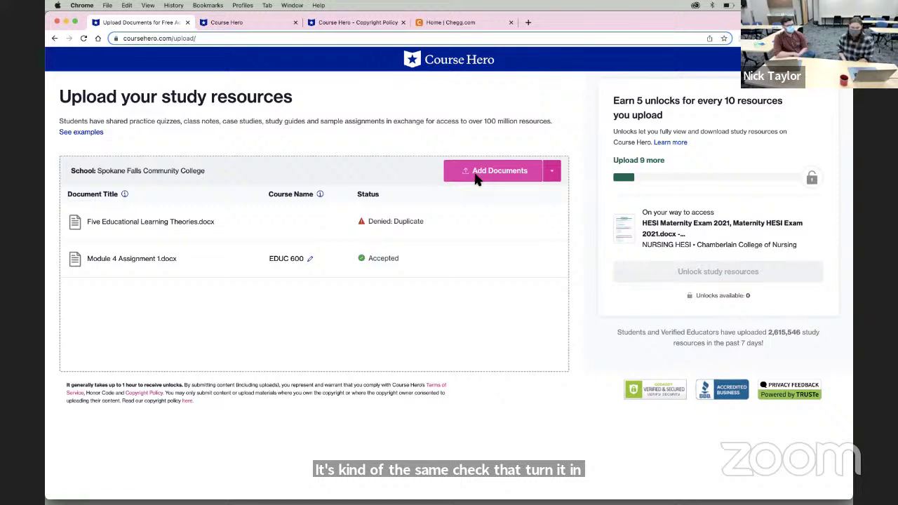
Step: Highlight the titles Module 4 Assignment 1.docx and Five Educational Learning Theories.docx to check their upload status
{"action": "triple_click", "coordinate": [150, 257]}
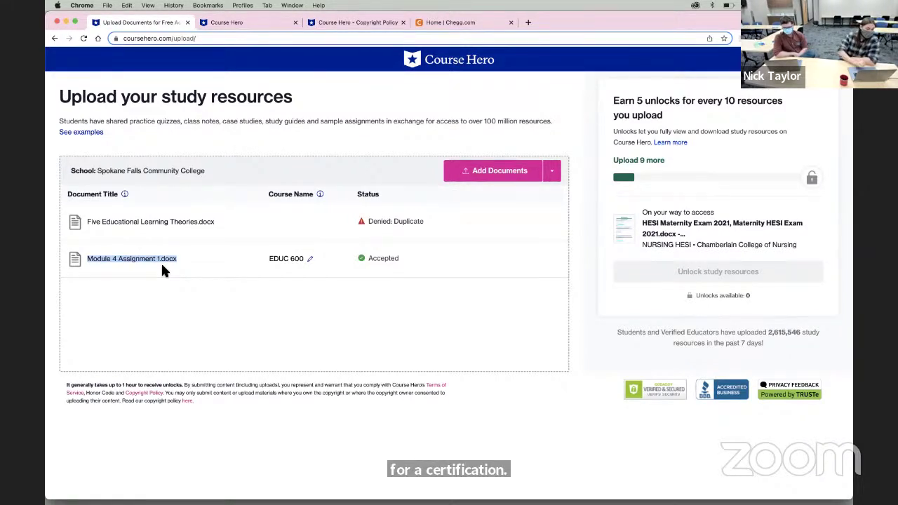
{"action": "triple_click", "coordinate": [144, 220]}
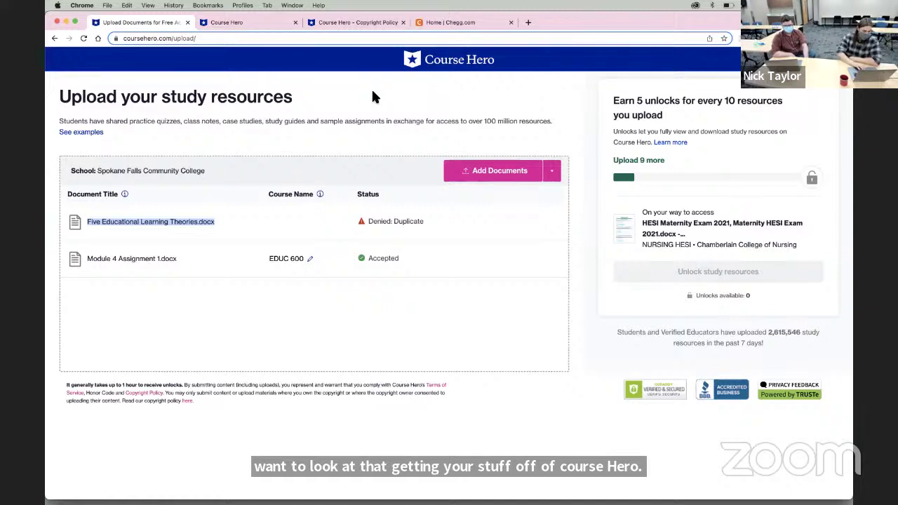
{"action": "triple_click", "coordinate": [128, 261]}
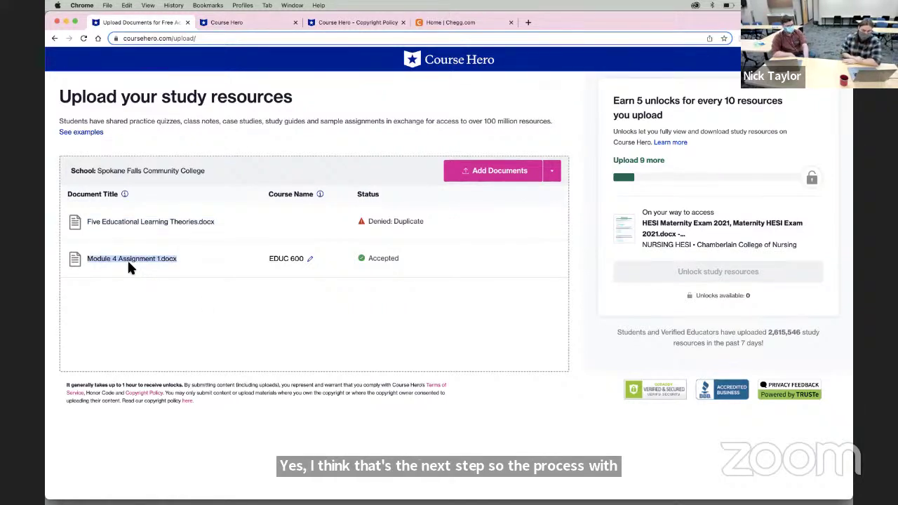
Step: Return to the home page and check the study resource search with its school filter
{"action": "left_click", "coordinate": [463, 61]}
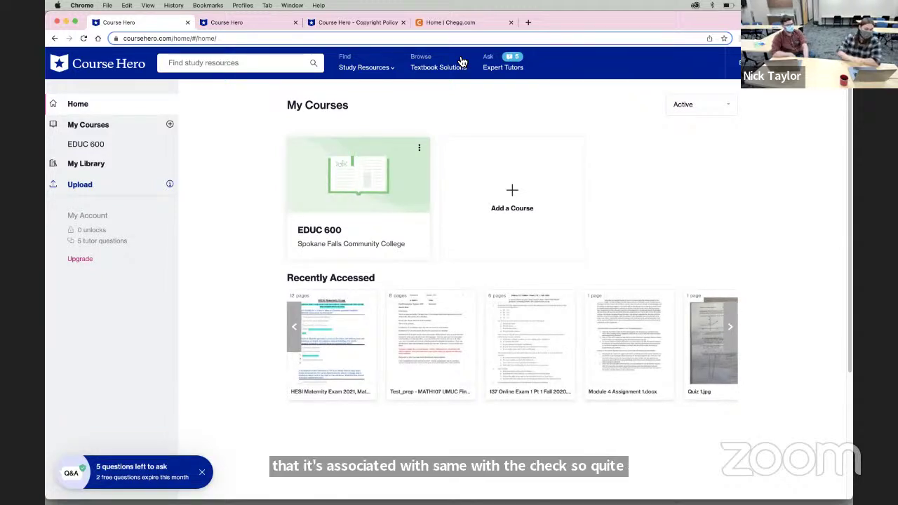
{"action": "left_click", "coordinate": [257, 61]}
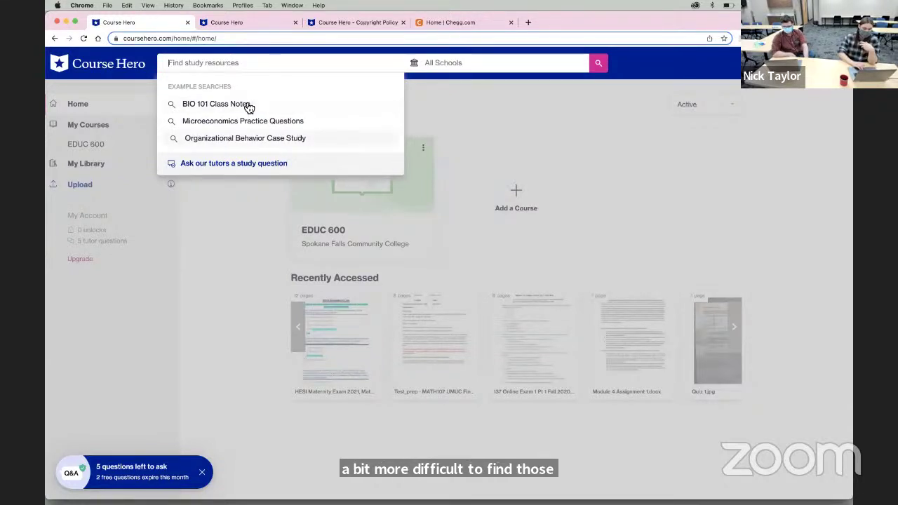
{"action": "left_click", "coordinate": [499, 65]}
{"action": "left_click", "coordinate": [604, 91]}
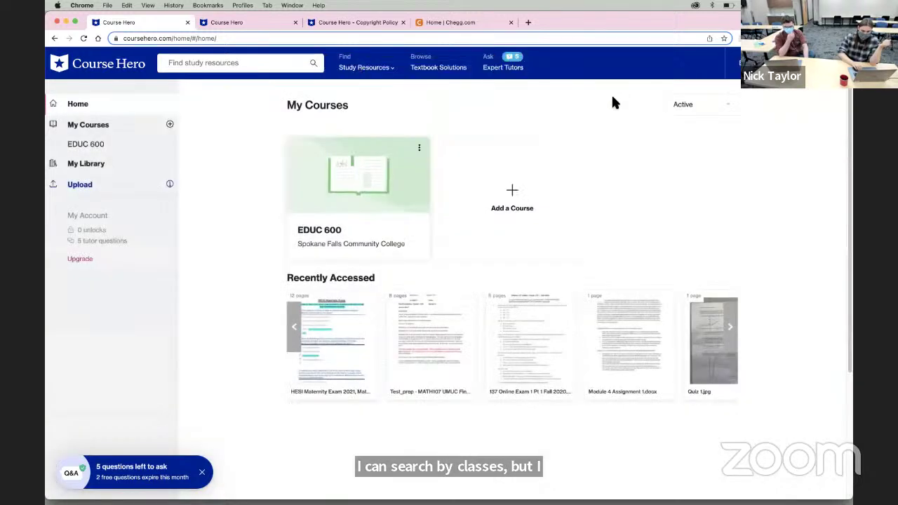
Step: Find study resources by school, searching for "spokane f", and open the Spokane Falls Community College page
{"action": "mouse_move", "coordinate": [357, 71]}
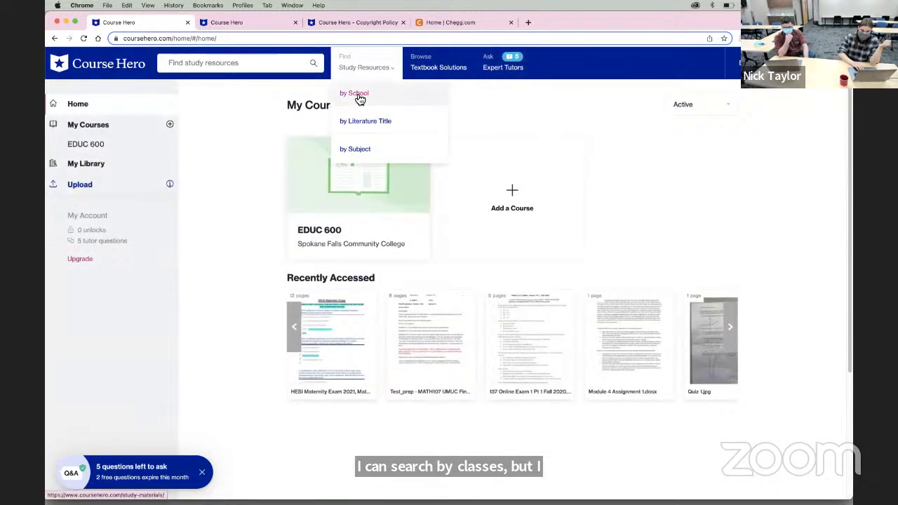
{"action": "left_click", "coordinate": [362, 98]}
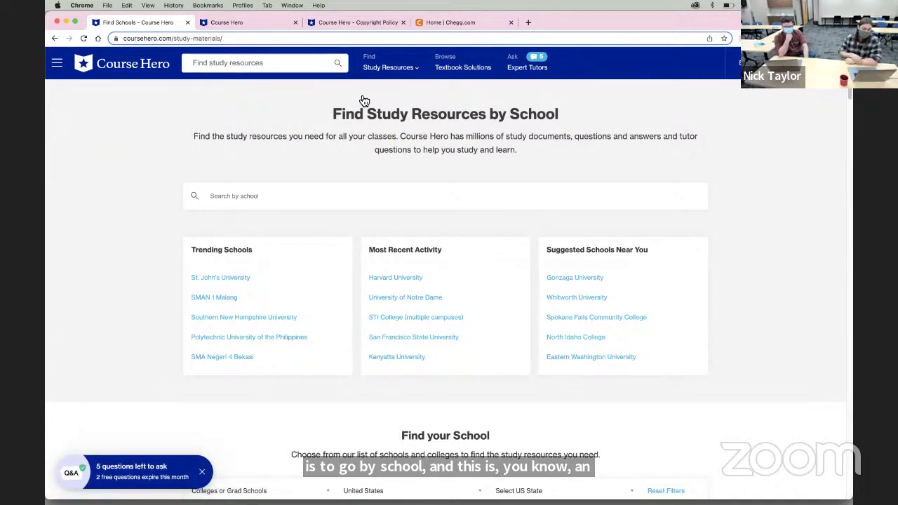
{"action": "mouse_move", "coordinate": [403, 70]}
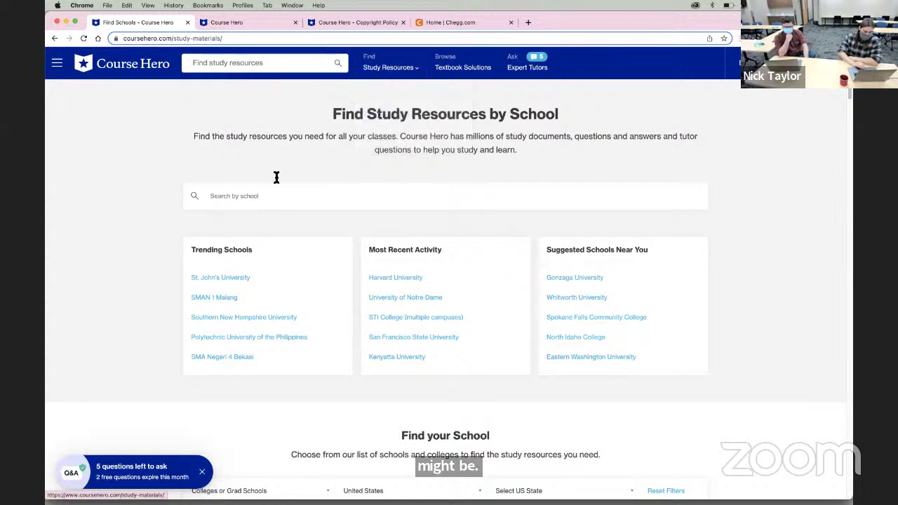
{"action": "left_click", "coordinate": [282, 203]}
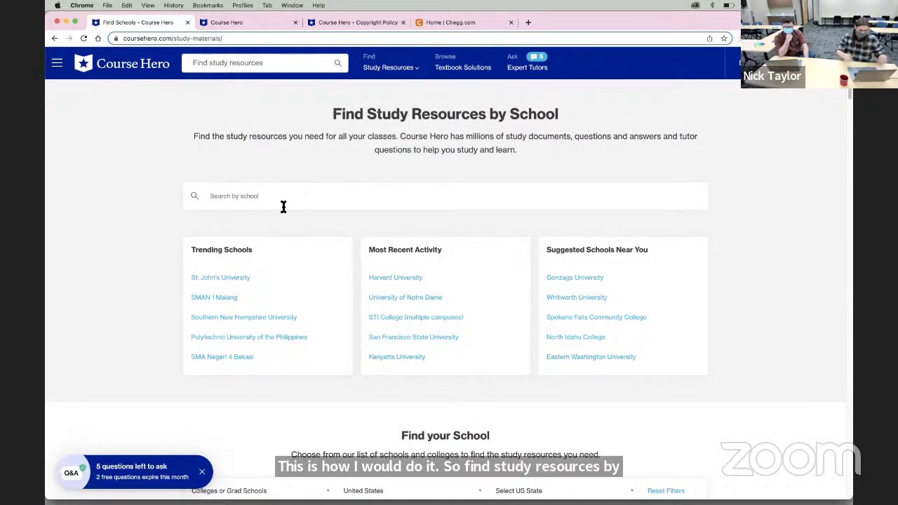
{"action": "type", "text": "spokane f"}
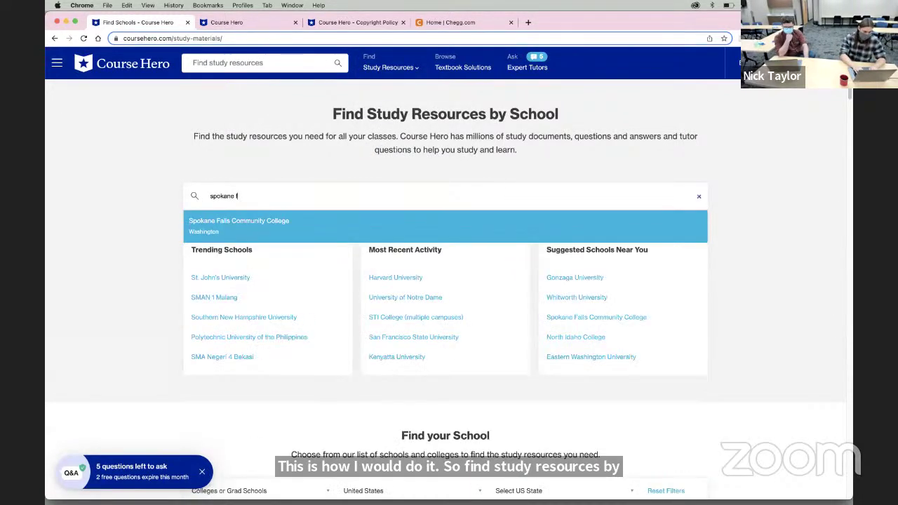
{"action": "left_click", "coordinate": [260, 224]}
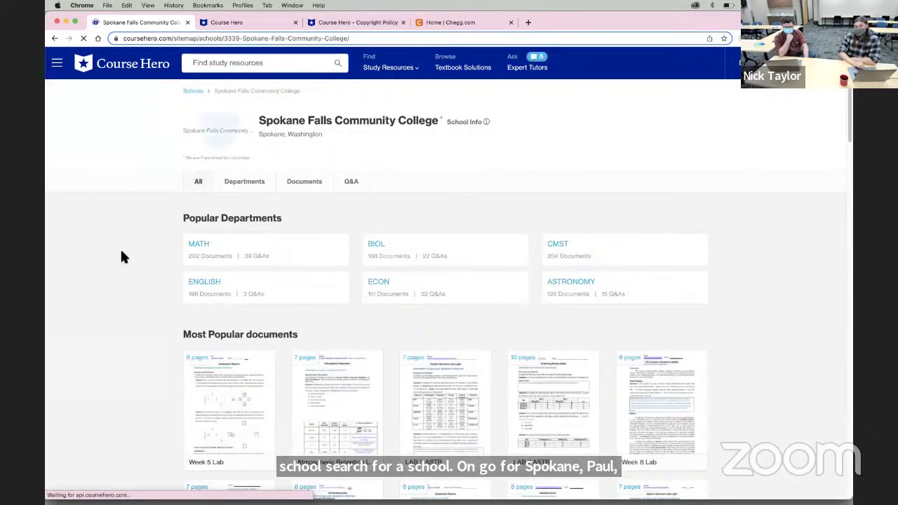
Step: Look over the college's popular documents, filter its departments by EDUC, and open the EDUC department
{"action": "scroll", "coordinate": [121, 253], "scroll_direction": "down", "scroll_amount": 1}
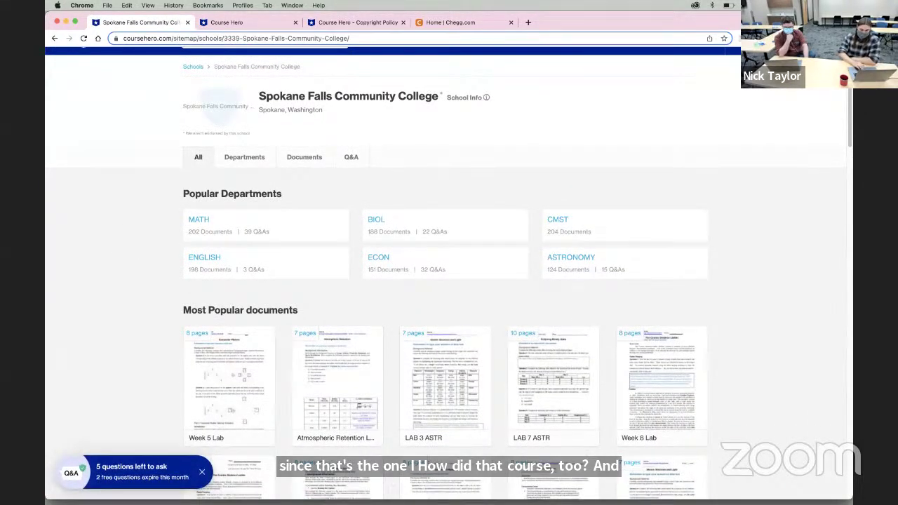
{"action": "scroll", "coordinate": [275, 297], "scroll_direction": "down", "scroll_amount": 3}
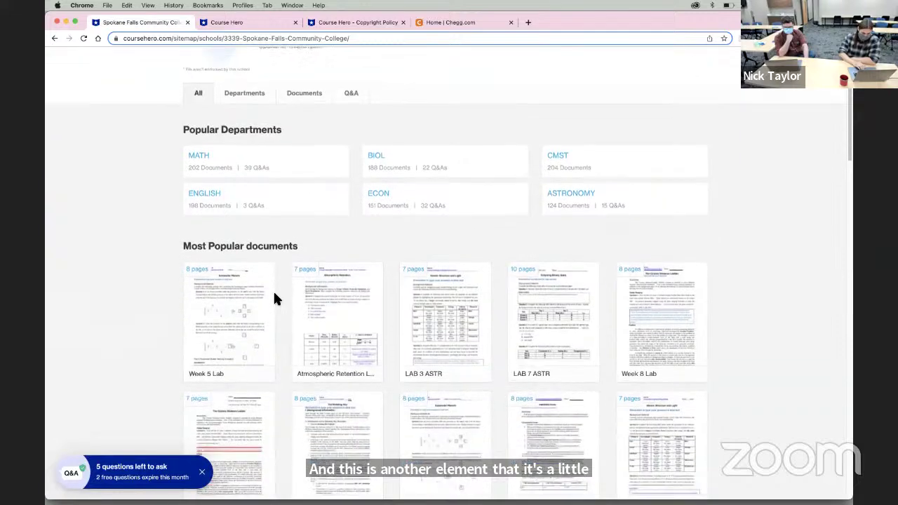
{"action": "scroll", "coordinate": [278, 297], "scroll_direction": "down", "scroll_amount": 2}
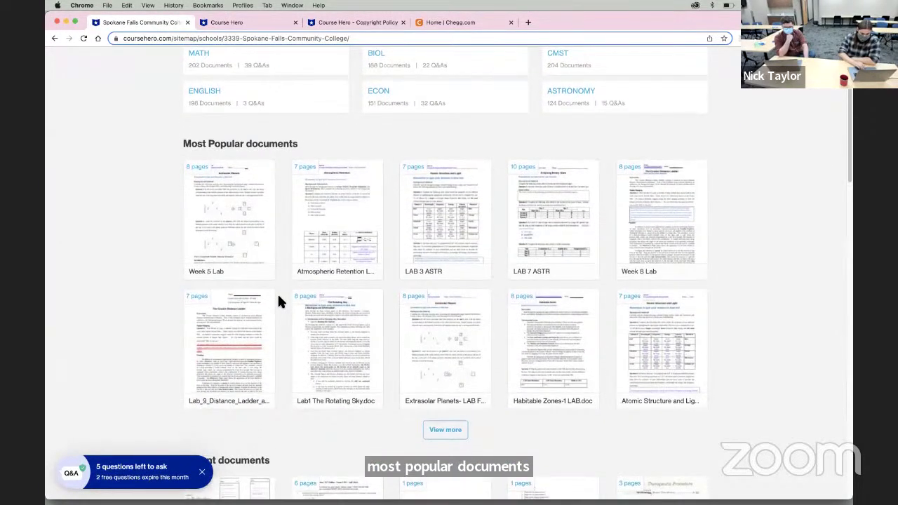
{"action": "scroll", "coordinate": [278, 302], "scroll_direction": "down", "scroll_amount": 2}
{"action": "scroll", "coordinate": [279, 302], "scroll_direction": "up", "scroll_amount": 4}
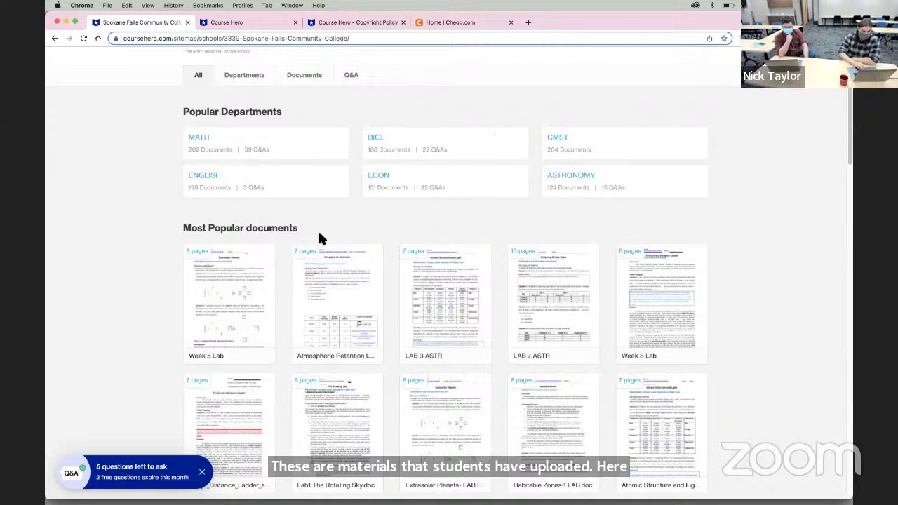
{"action": "left_click", "coordinate": [243, 75]}
{"action": "scroll", "coordinate": [348, 301], "scroll_direction": "down", "scroll_amount": 3}
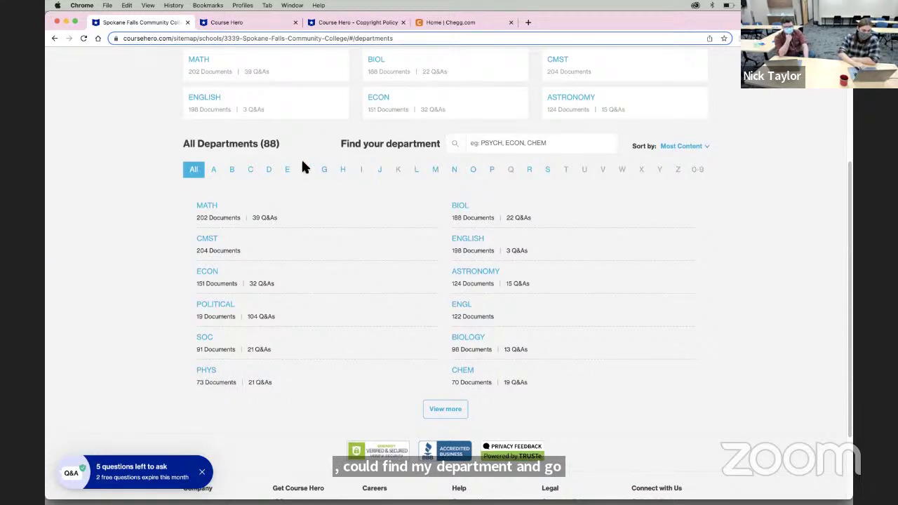
{"action": "left_click", "coordinate": [515, 141]}
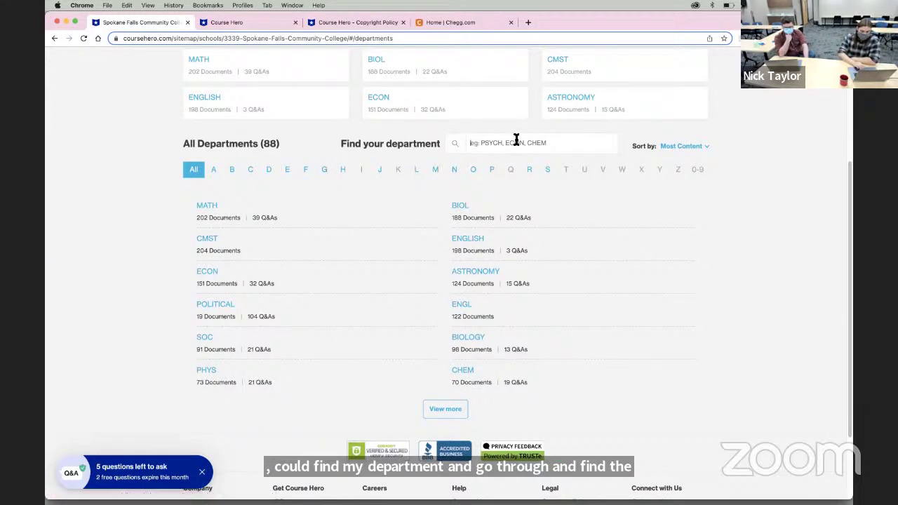
{"action": "type", "text": "EDUC"}
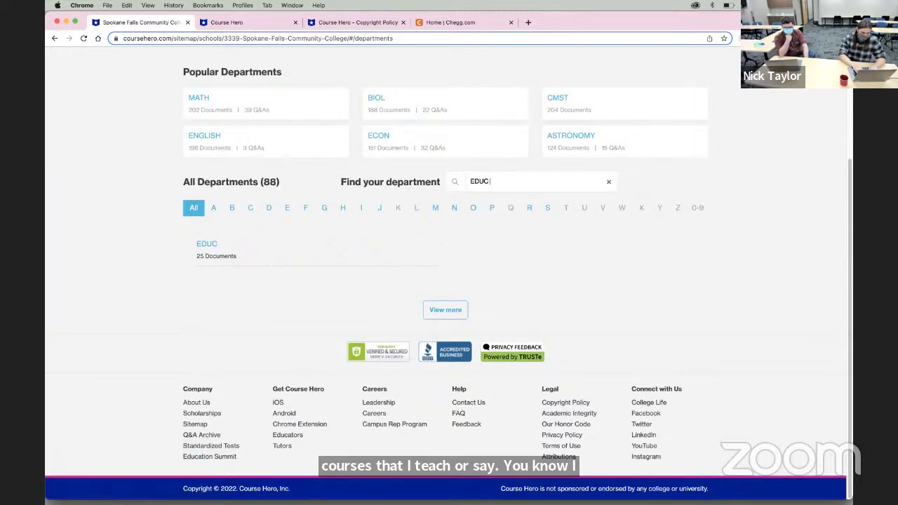
{"action": "left_click", "coordinate": [205, 255]}
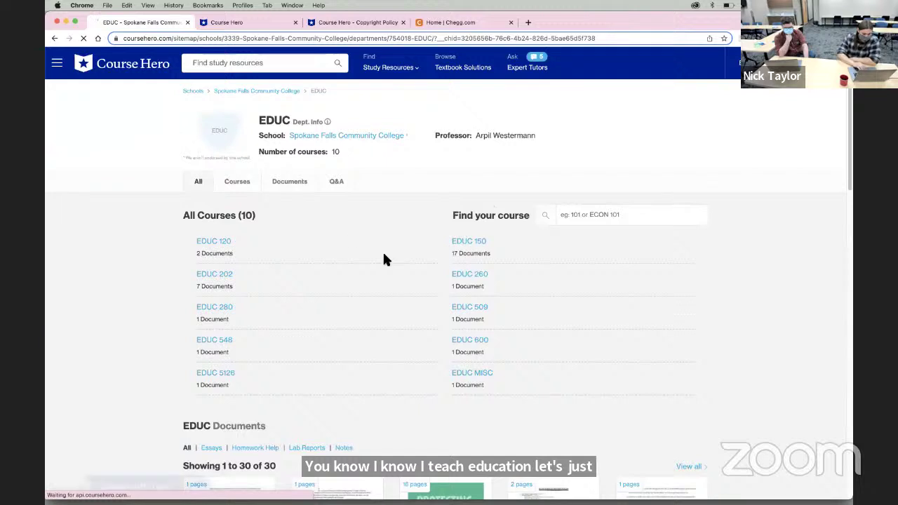
Step: Open the EDUC 600 course and its document Module 4 Assignment 1.docx
{"action": "left_click", "coordinate": [483, 343]}
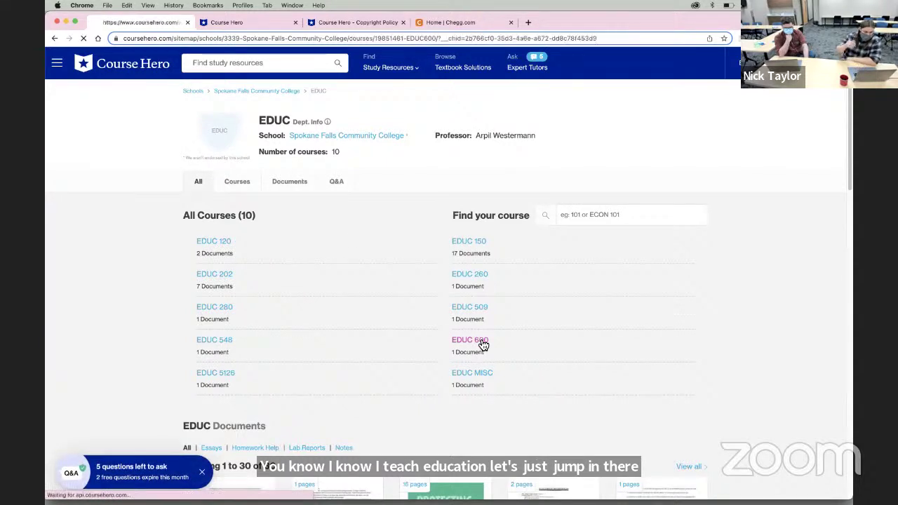
{"action": "mouse_move", "coordinate": [202, 363]}
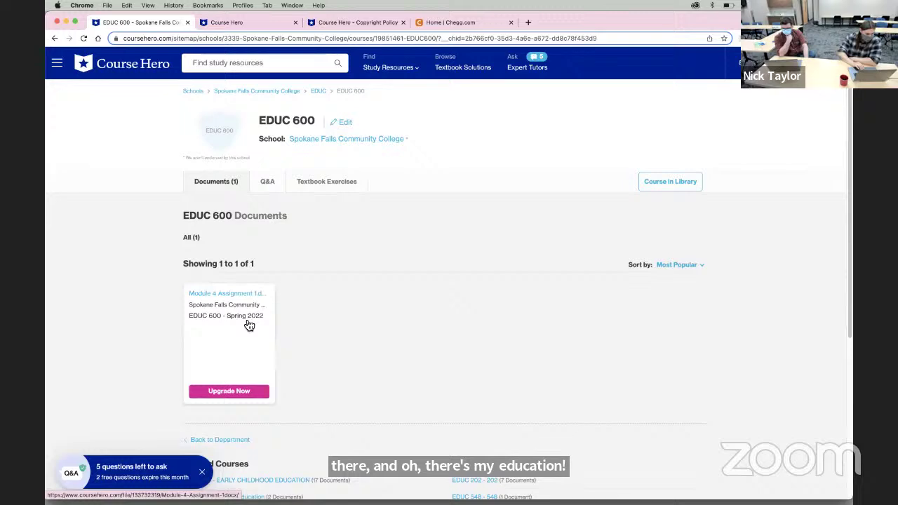
{"action": "left_click", "coordinate": [204, 328]}
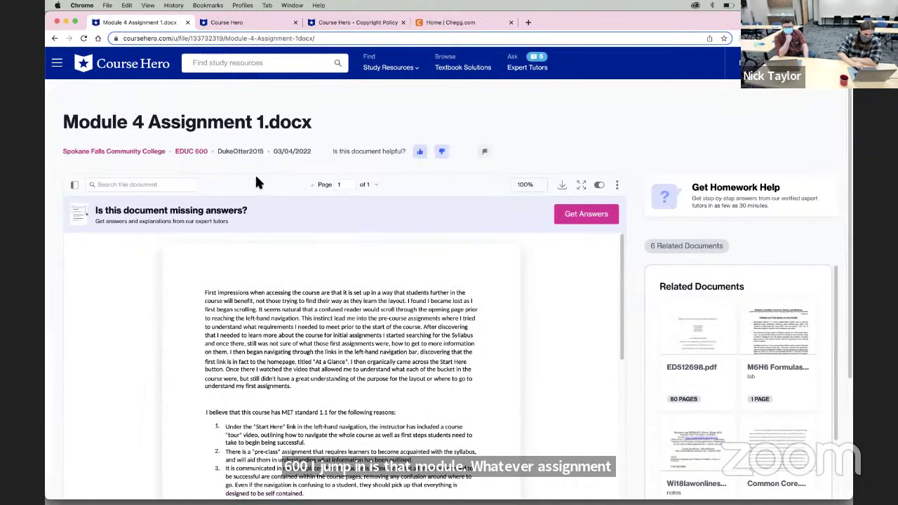
Step: Examine the document's contents and the page footer links, and highlight the web address of the document's page
{"action": "scroll", "coordinate": [256, 182], "scroll_direction": "down", "scroll_amount": 2}
{"action": "scroll", "coordinate": [256, 183], "scroll_direction": "down", "scroll_amount": 3}
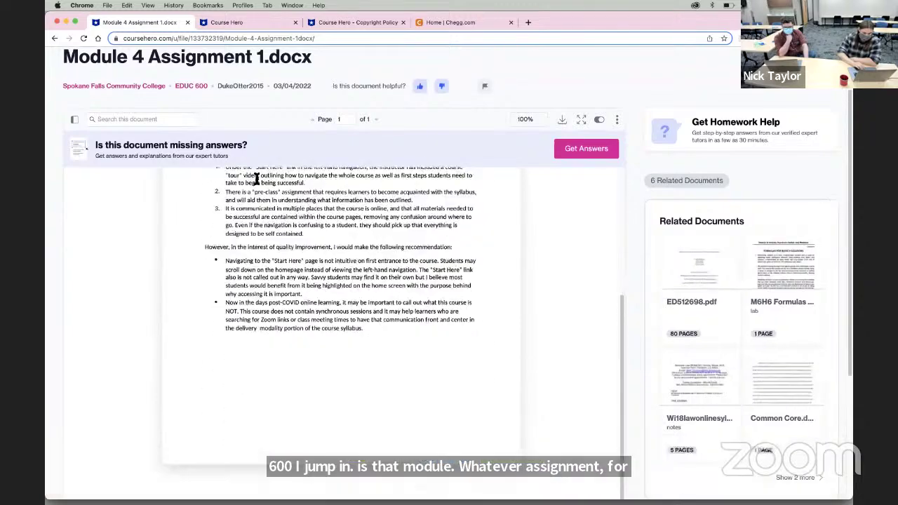
{"action": "scroll", "coordinate": [628, 211], "scroll_direction": "up", "scroll_amount": 5}
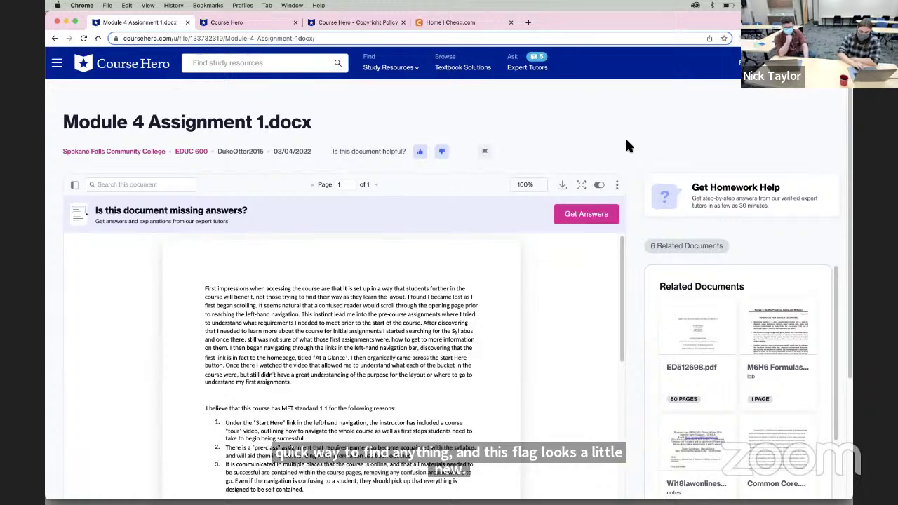
{"action": "scroll", "coordinate": [628, 145], "scroll_direction": "down", "scroll_amount": 1}
{"action": "scroll", "coordinate": [627, 145], "scroll_direction": "down", "scroll_amount": 3}
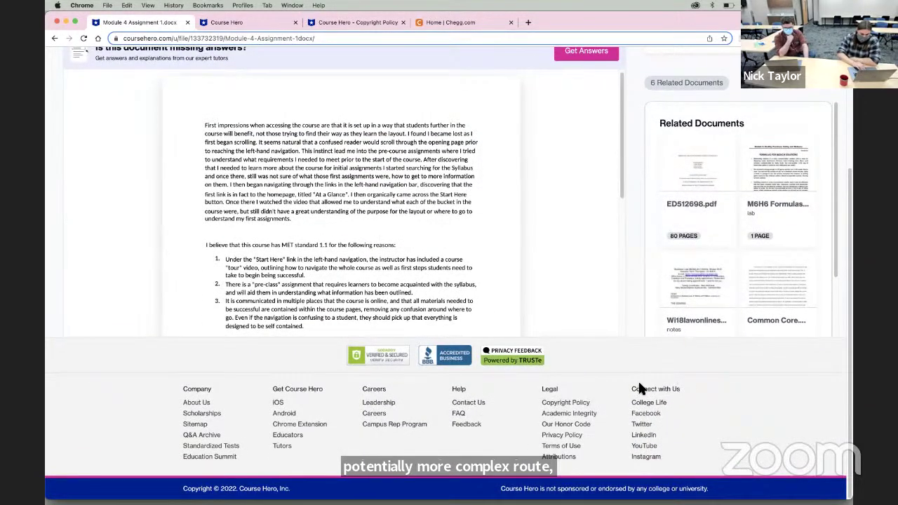
{"action": "scroll", "coordinate": [646, 276], "scroll_direction": "up", "scroll_amount": 1}
{"action": "scroll", "coordinate": [646, 276], "scroll_direction": "up", "scroll_amount": 4}
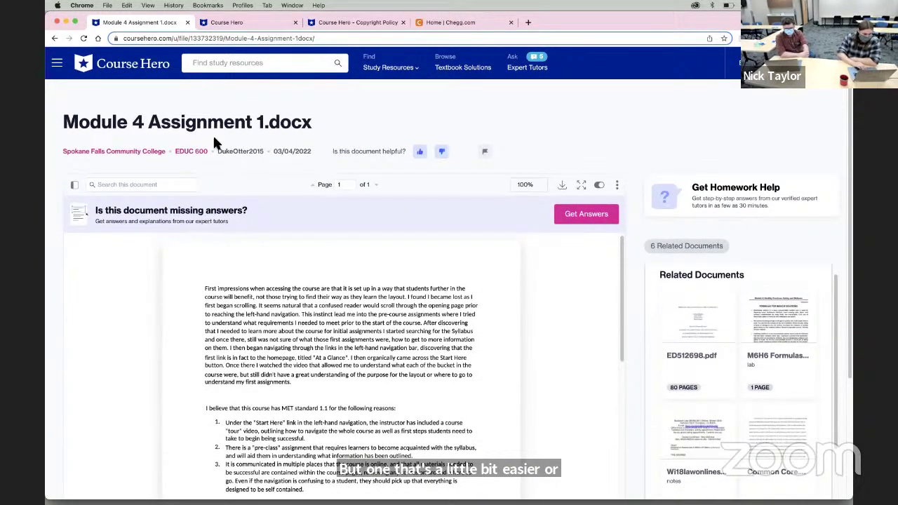
{"action": "left_click", "coordinate": [241, 39]}
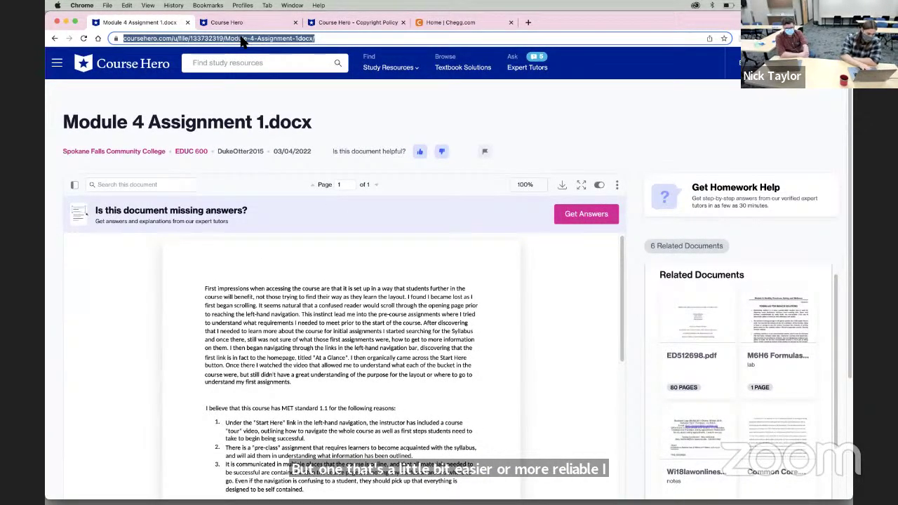
{"action": "left_click", "coordinate": [604, 125]}
{"action": "scroll", "coordinate": [605, 130], "scroll_direction": "down", "scroll_amount": 1}
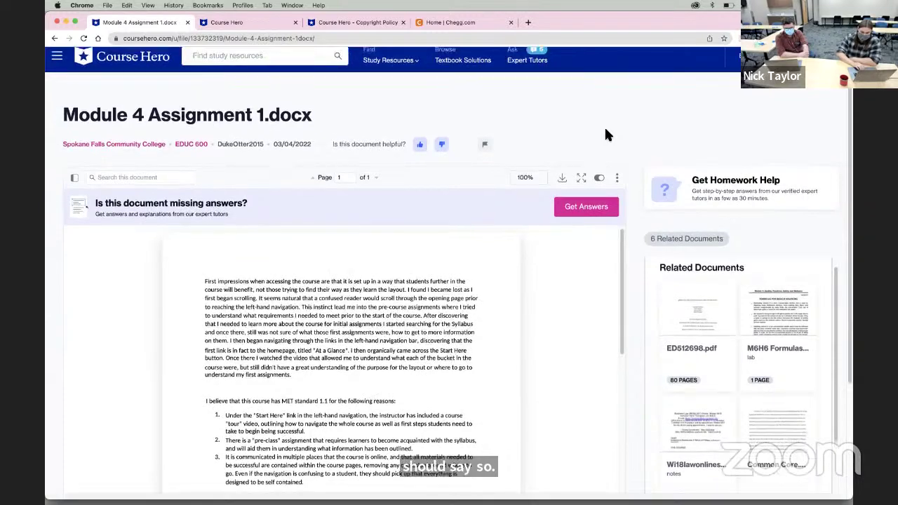
Step: Open Course Hero's Copyright Policy link from the page footer in a new tab and switch to that tab
{"action": "scroll", "coordinate": [604, 125], "scroll_direction": "down", "scroll_amount": 5}
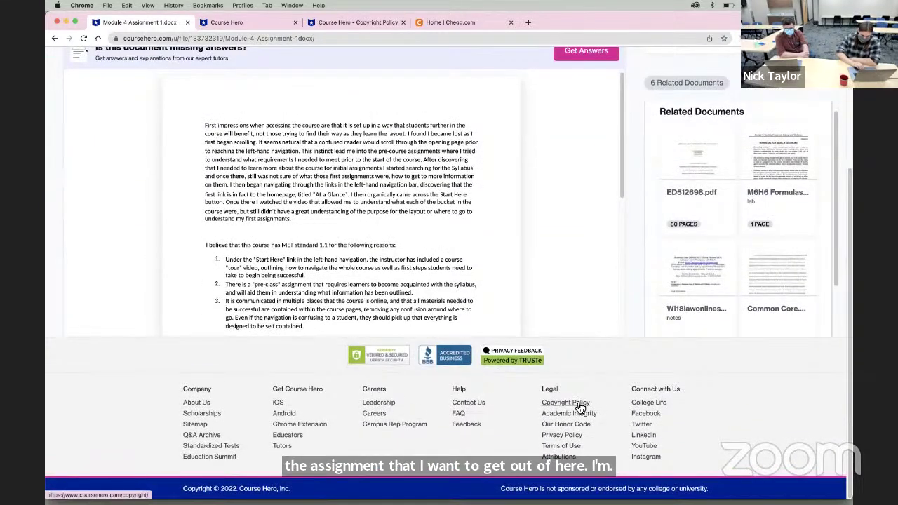
{"action": "right_click", "coordinate": [581, 406]}
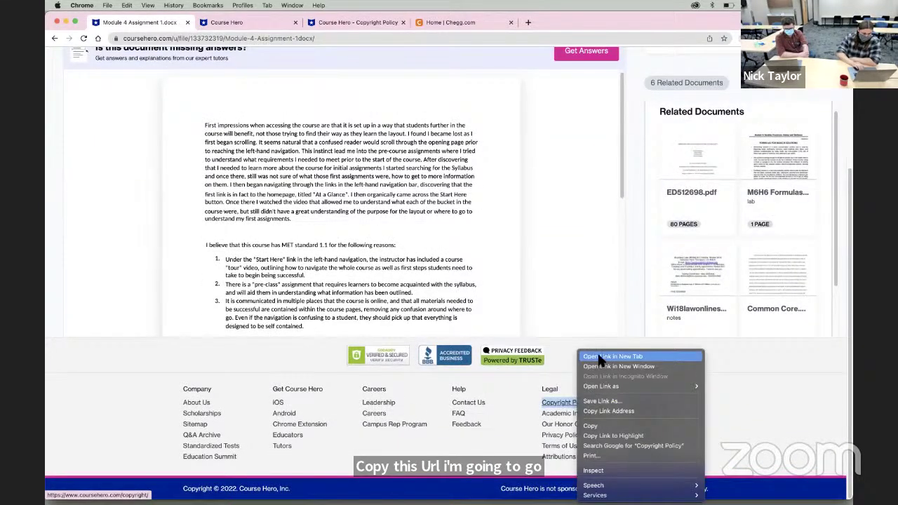
{"action": "left_click", "coordinate": [598, 357]}
{"action": "left_click", "coordinate": [250, 22]}
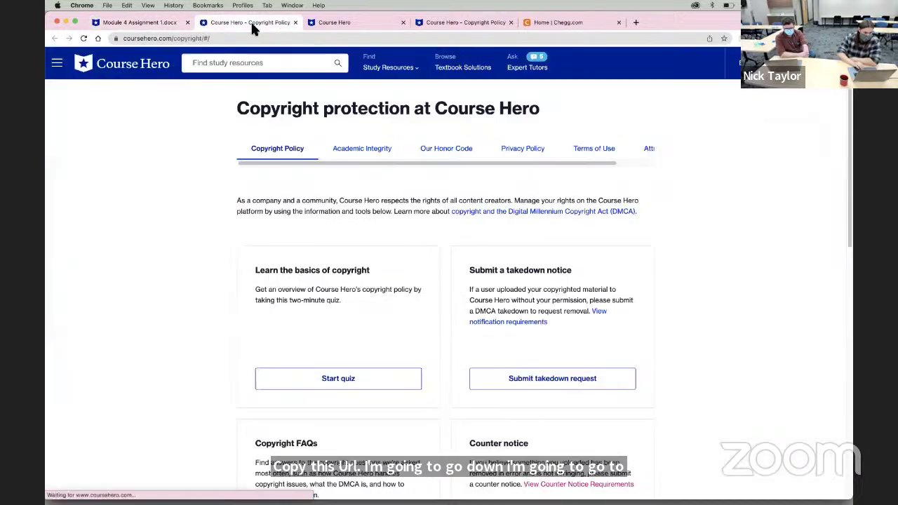
Step: Look over the copyright protection options on the policy page and open the Copyright FAQs in a new tab
{"action": "scroll", "coordinate": [195, 256], "scroll_direction": "down", "scroll_amount": 1}
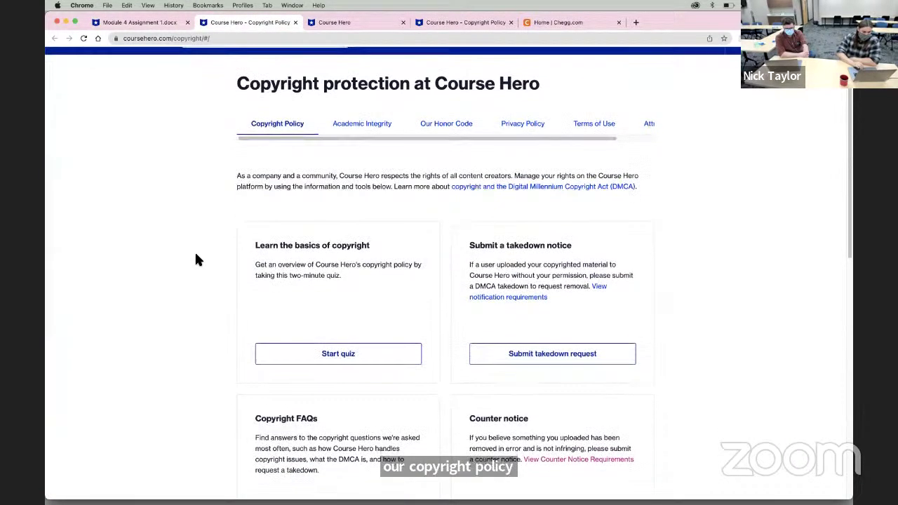
{"action": "scroll", "coordinate": [195, 255], "scroll_direction": "down", "scroll_amount": 1}
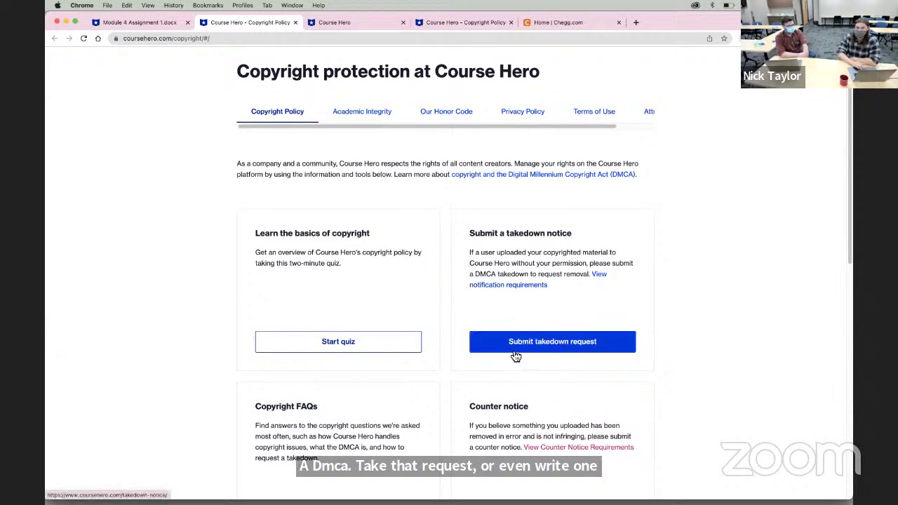
{"action": "scroll", "coordinate": [457, 294], "scroll_direction": "down", "scroll_amount": 1}
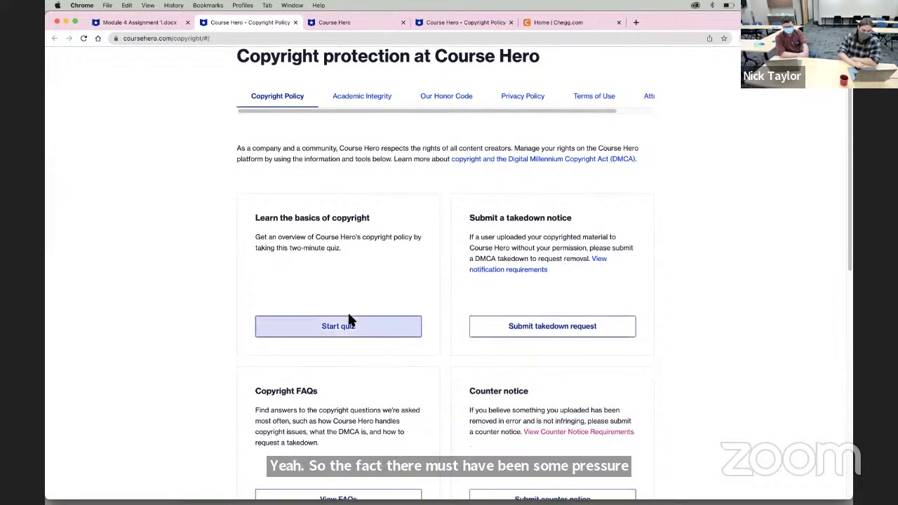
{"action": "scroll", "coordinate": [354, 332], "scroll_direction": "down", "scroll_amount": 3}
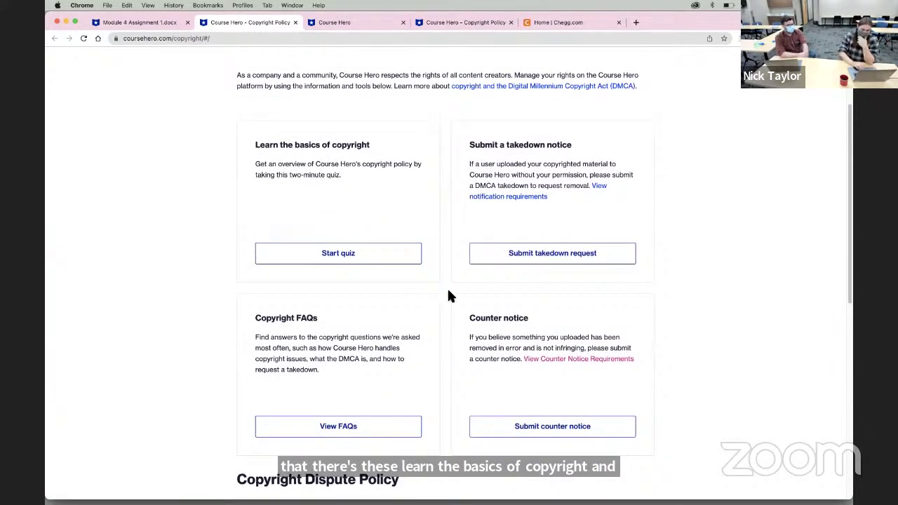
{"action": "scroll", "coordinate": [456, 275], "scroll_direction": "down", "scroll_amount": 1}
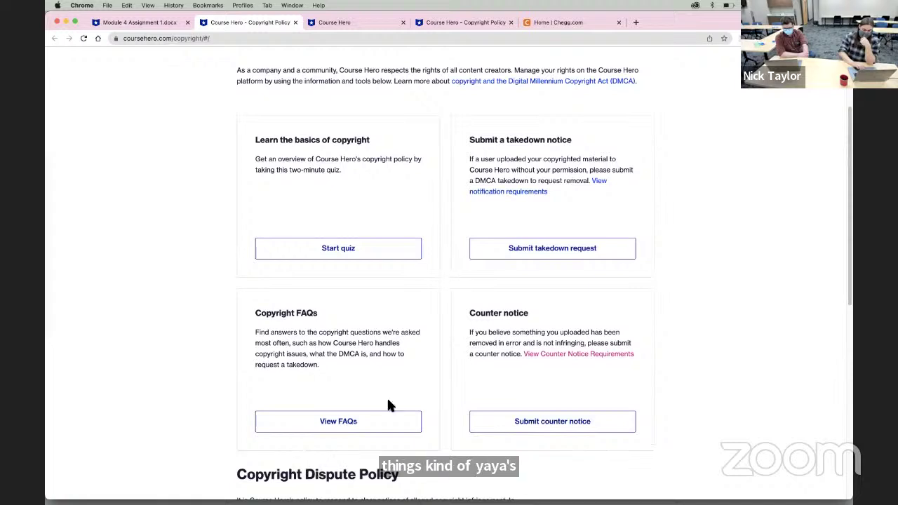
{"action": "right_click", "coordinate": [358, 421]}
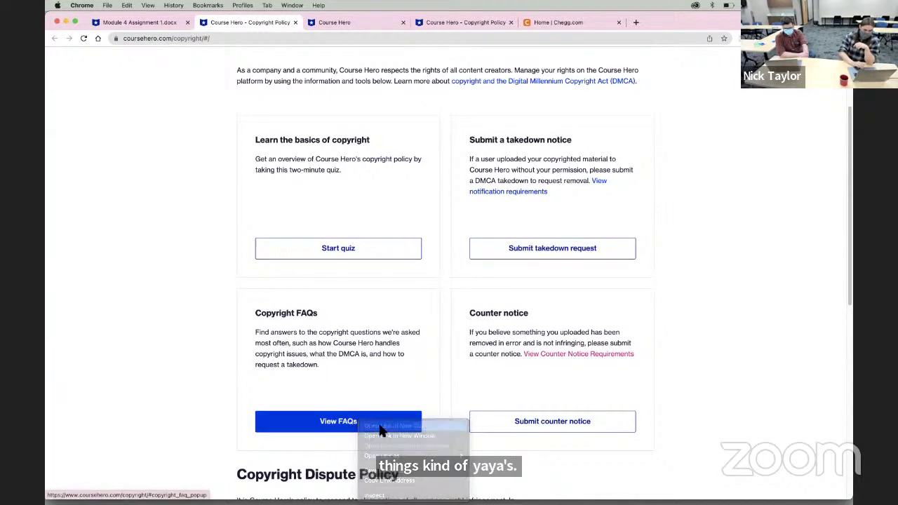
{"action": "left_click", "coordinate": [382, 426]}
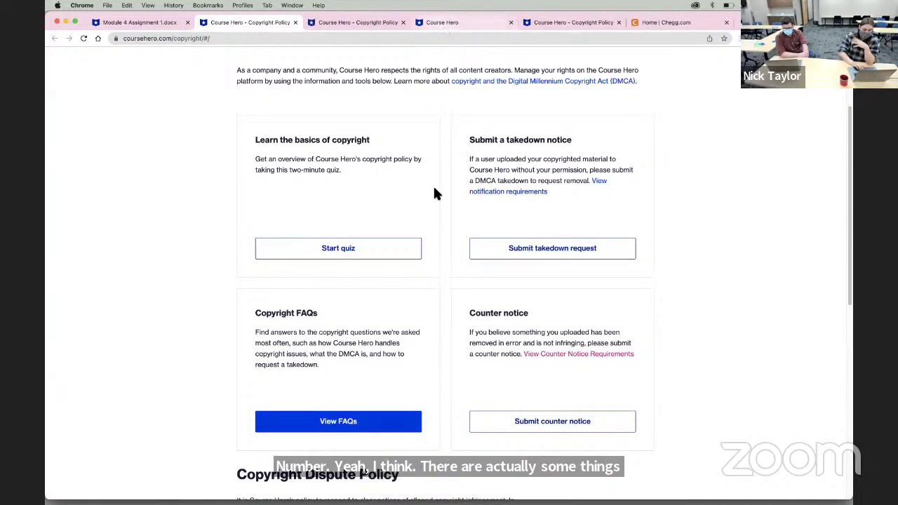
Step: Open the takedown notice page and start a request form reporting that someone posted copyrighted work without permission
{"action": "left_click", "coordinate": [532, 259]}
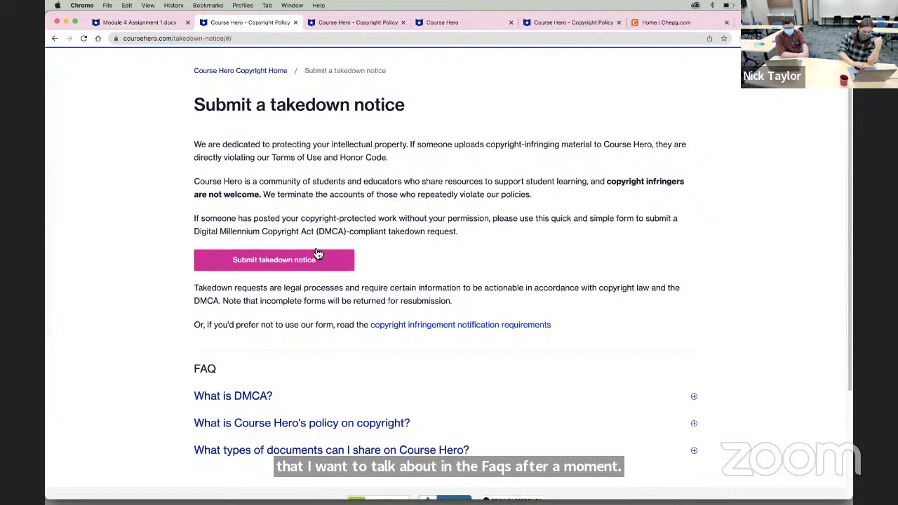
{"action": "scroll", "coordinate": [309, 248], "scroll_direction": "down", "scroll_amount": 2}
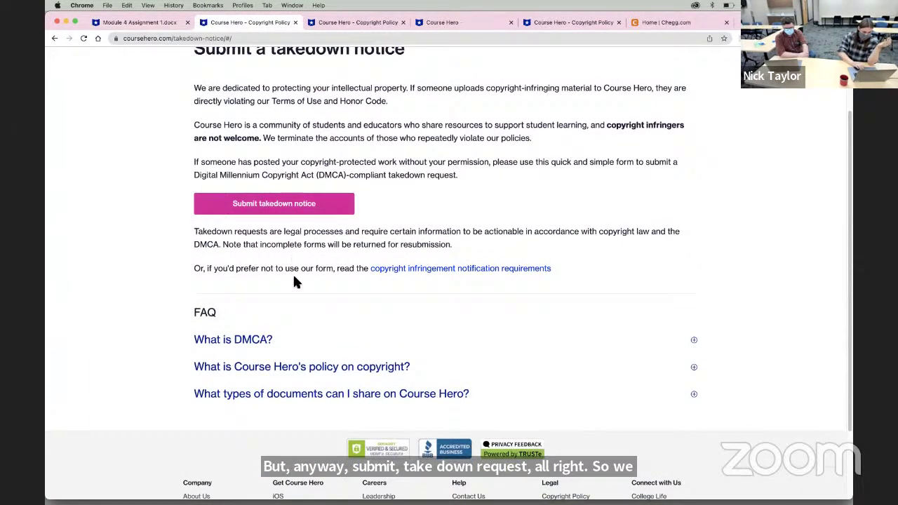
{"action": "scroll", "coordinate": [295, 281], "scroll_direction": "down", "scroll_amount": 2}
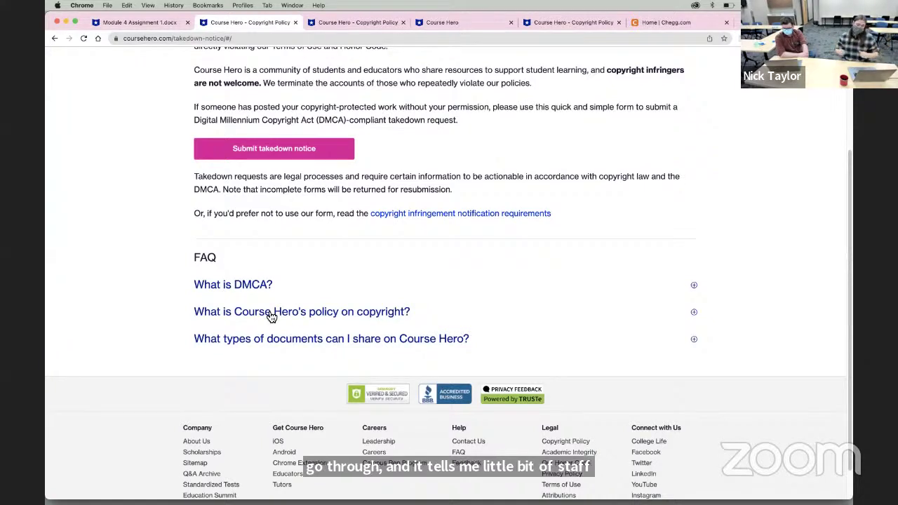
{"action": "left_click", "coordinate": [267, 148]}
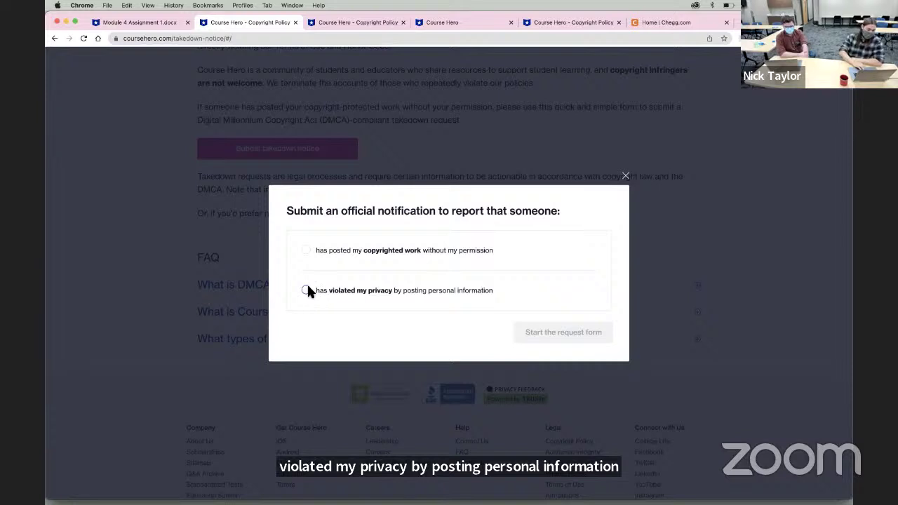
{"action": "left_click", "coordinate": [307, 251]}
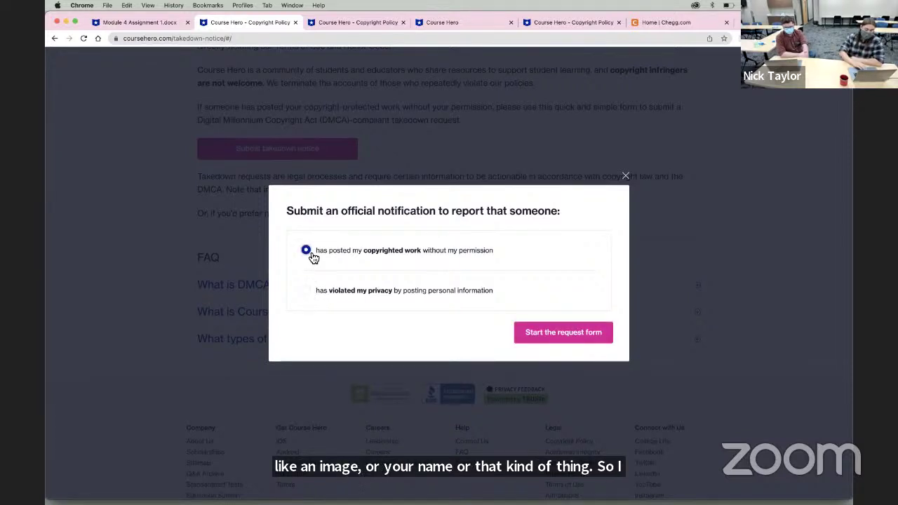
{"action": "left_click", "coordinate": [540, 341]}
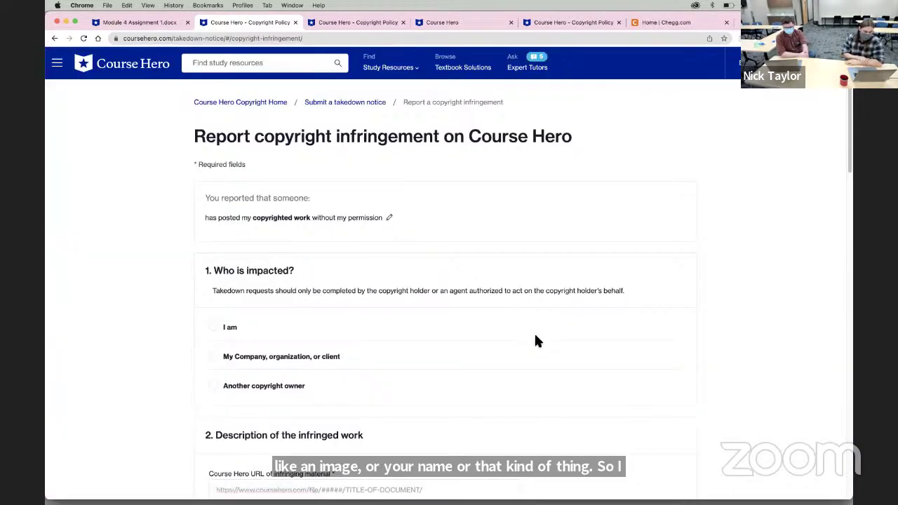
{"action": "scroll", "coordinate": [529, 330], "scroll_direction": "down", "scroll_amount": 2}
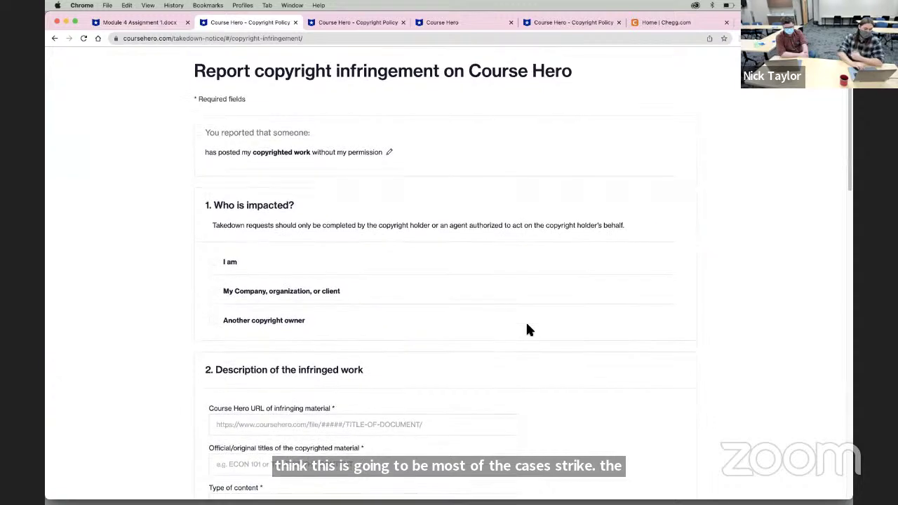
{"action": "scroll", "coordinate": [503, 279], "scroll_direction": "down", "scroll_amount": 5}
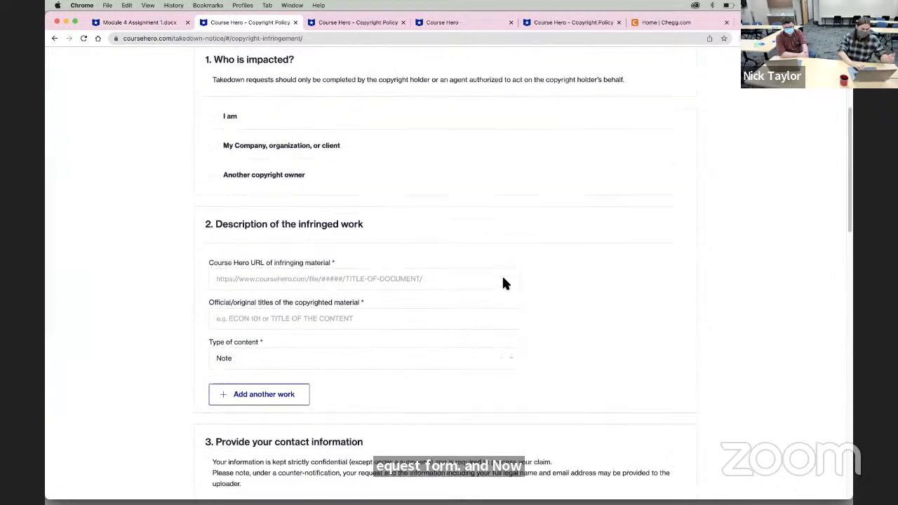
{"action": "left_click", "coordinate": [341, 195]}
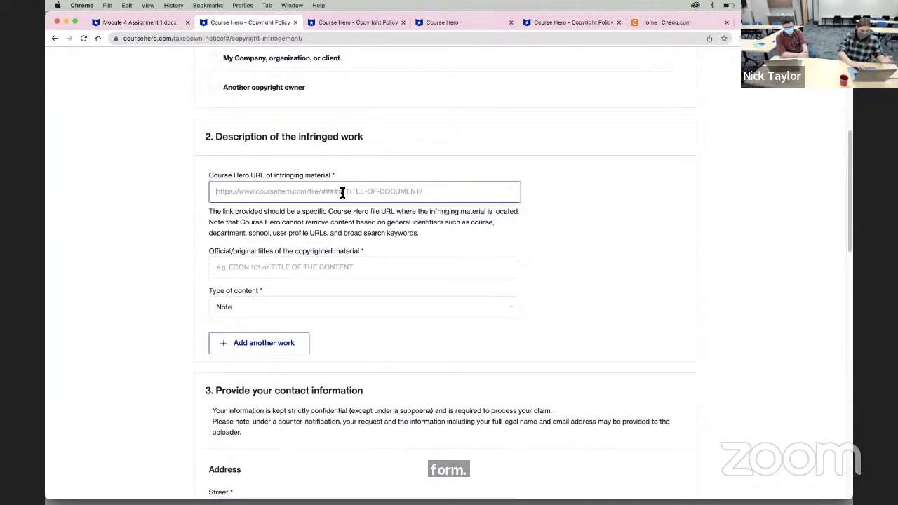
{"action": "type", "text": "https://www.coursehero.com/u/file/133732319/Module-4-Assignment-1docx/"}
{"action": "left_click", "coordinate": [582, 247]}
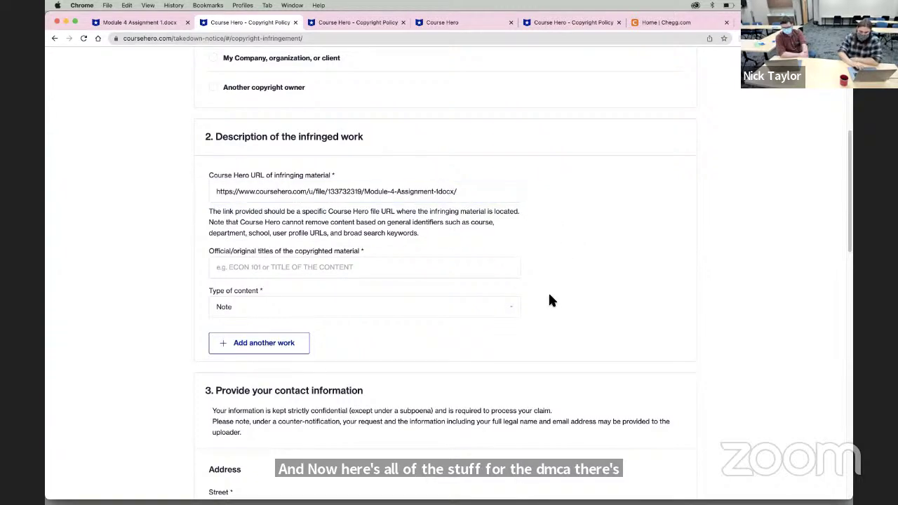
Step: Add another work entry to the form's description of the infringed work
{"action": "scroll", "coordinate": [550, 301], "scroll_direction": "down", "scroll_amount": 1}
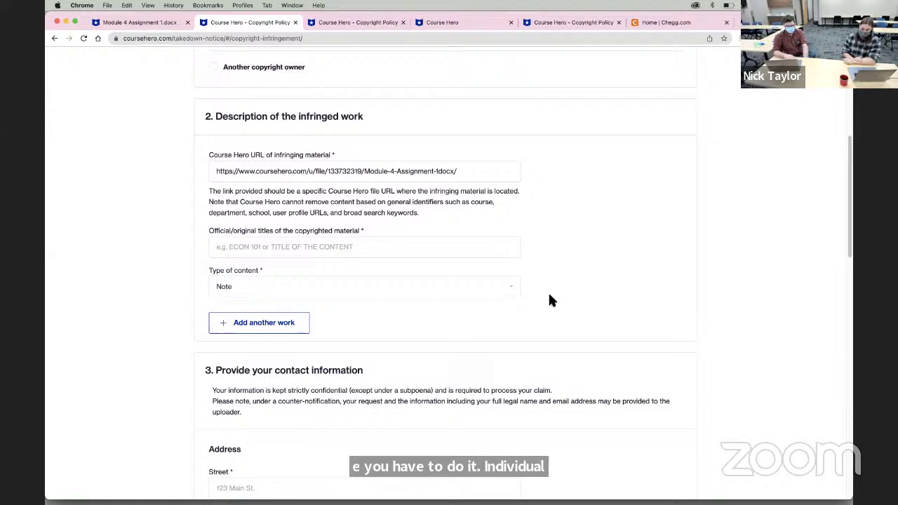
{"action": "scroll", "coordinate": [421, 301], "scroll_direction": "down", "scroll_amount": 1}
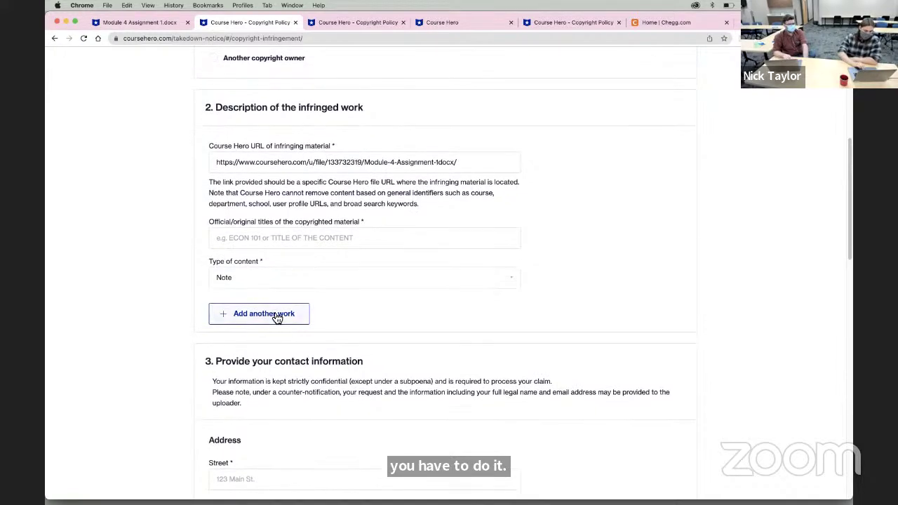
{"action": "left_click", "coordinate": [281, 315]}
{"action": "scroll", "coordinate": [132, 317], "scroll_direction": "down", "scroll_amount": 5}
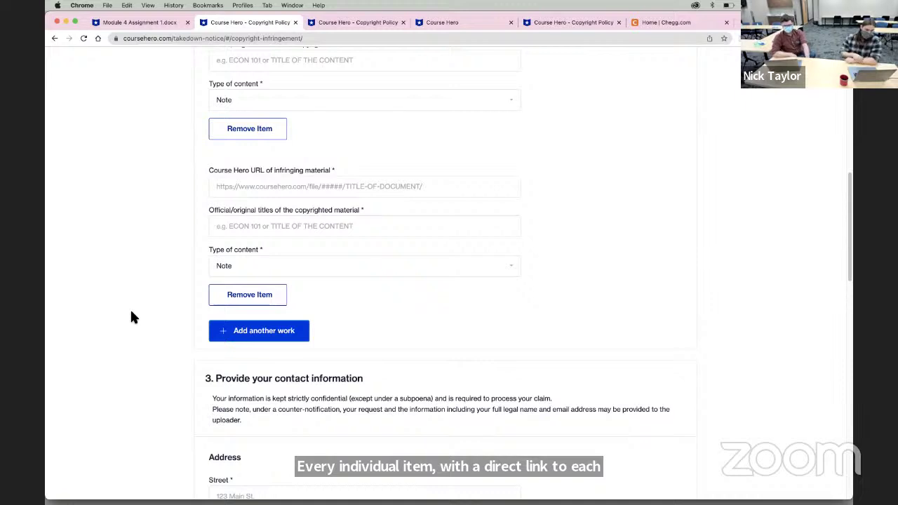
Step: Switch to the Chegg tab, search Google for "chegg takedown request", and open Chegg's copyright takedown request form
{"action": "left_click", "coordinate": [693, 24]}
{"action": "left_click", "coordinate": [209, 39]}
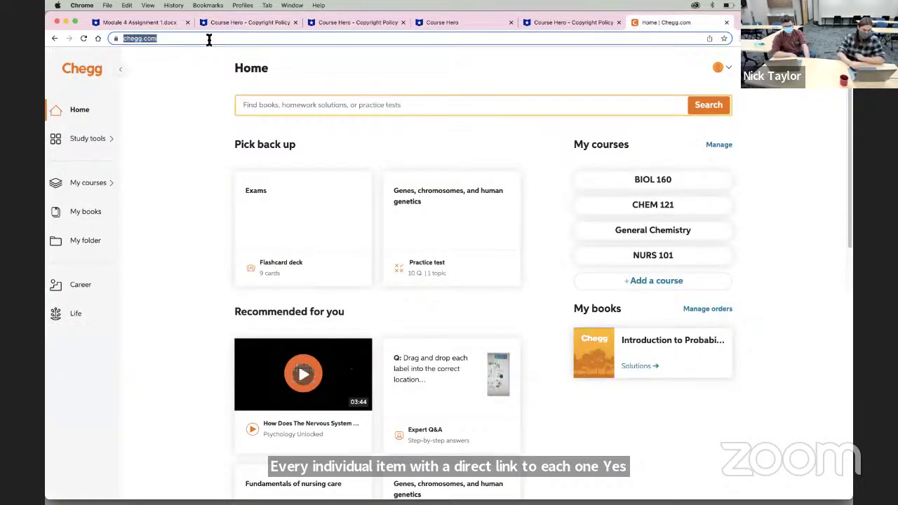
{"action": "type", "text": "chegg"}
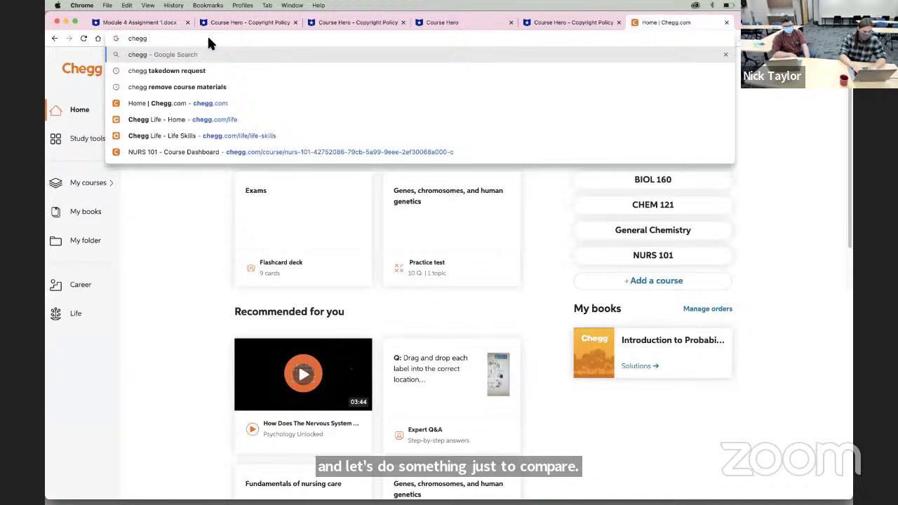
{"action": "left_click", "coordinate": [188, 73]}
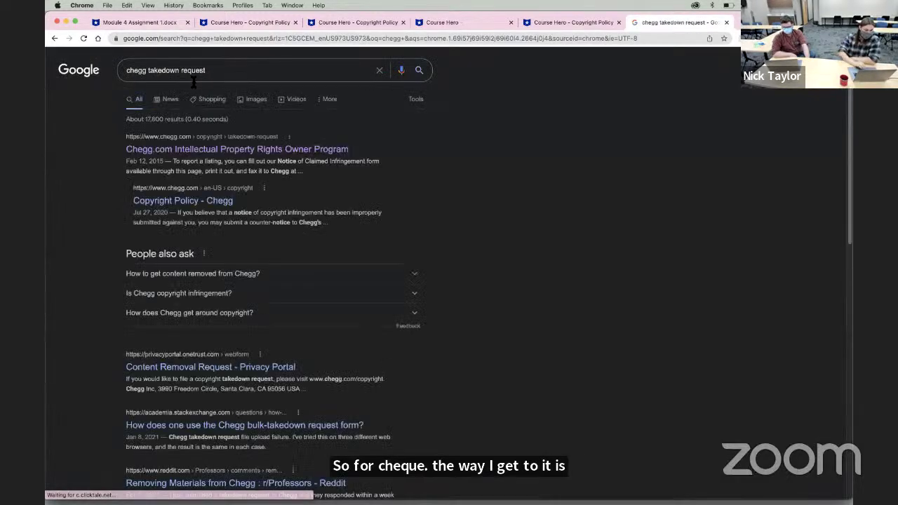
{"action": "left_click", "coordinate": [252, 154]}
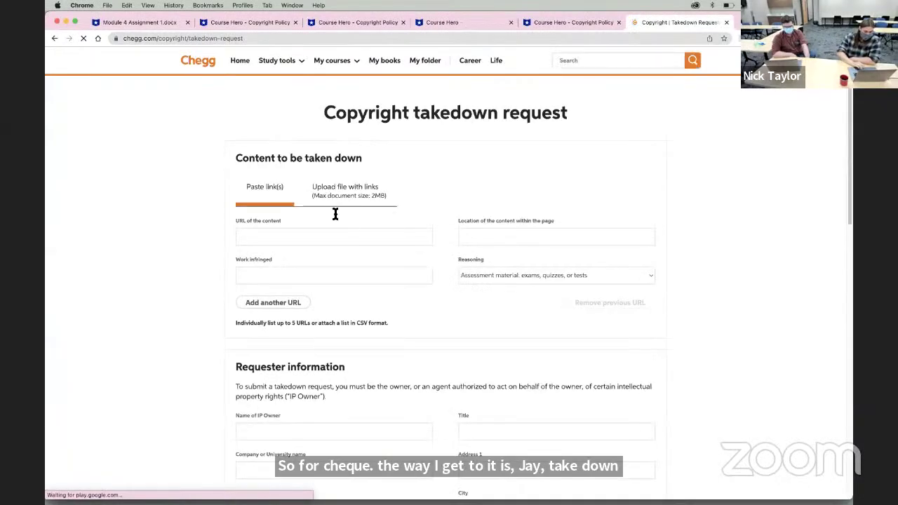
{"action": "left_click", "coordinate": [262, 241]}
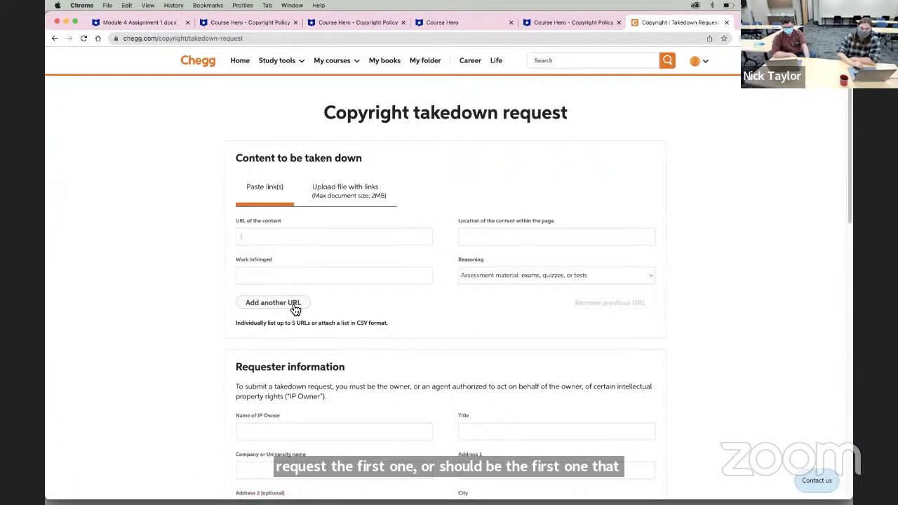
{"action": "scroll", "coordinate": [296, 310], "scroll_direction": "down", "scroll_amount": 1}
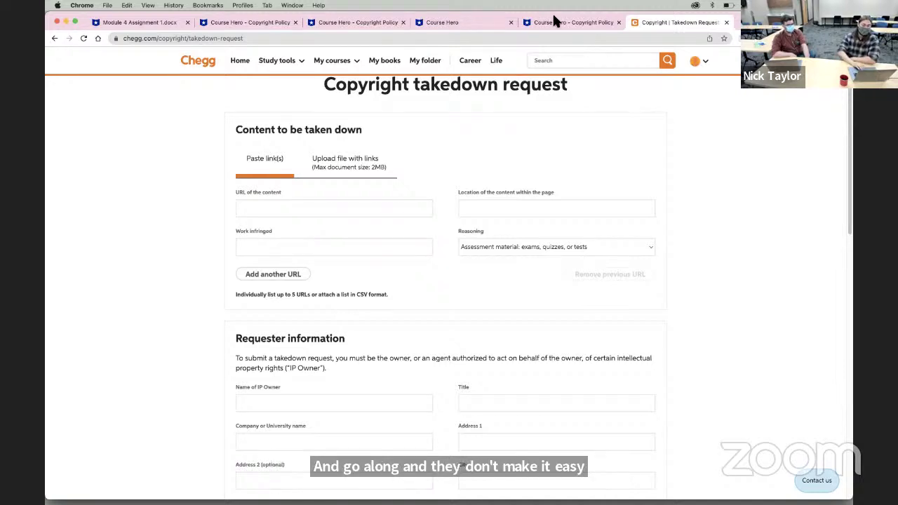
Step: Return to Course Hero's infringement report, close the Copyright FAQ tab, and look through the form's contact information section
{"action": "left_click", "coordinate": [377, 22]}
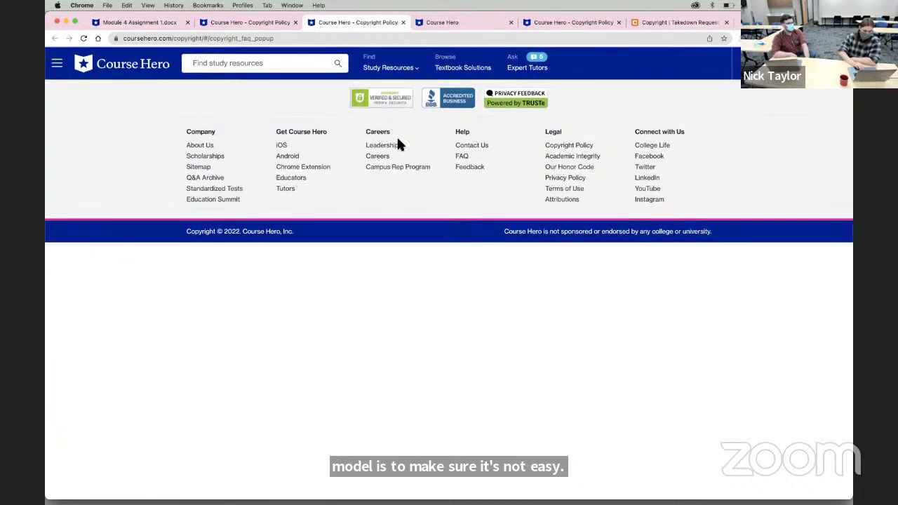
{"action": "left_click", "coordinate": [254, 24]}
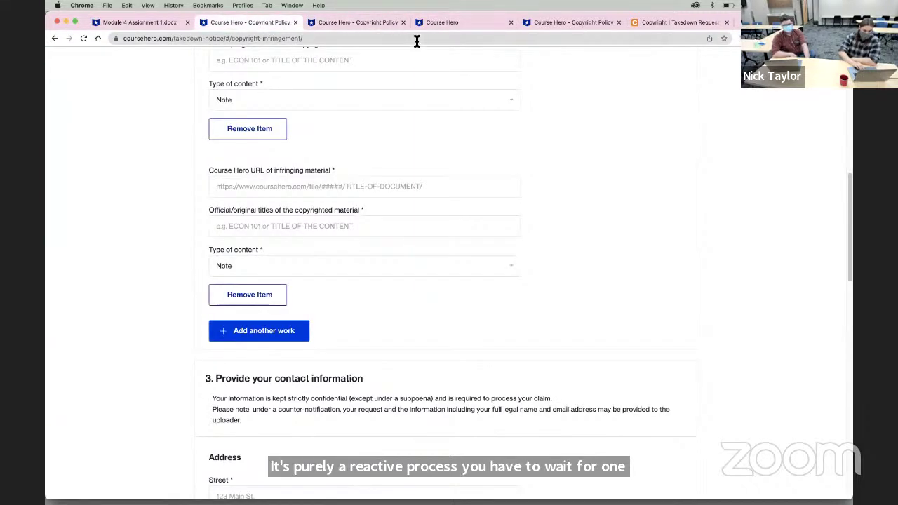
{"action": "left_click", "coordinate": [403, 21]}
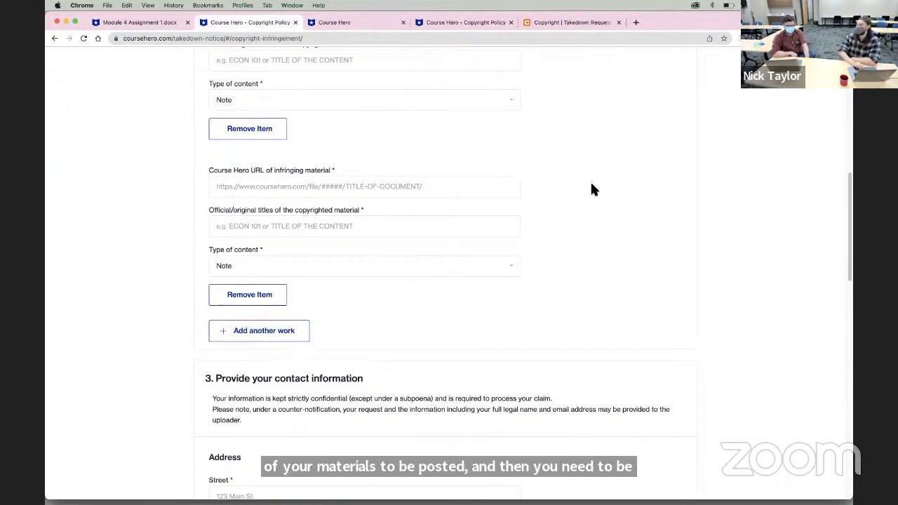
{"action": "scroll", "coordinate": [591, 186], "scroll_direction": "down", "scroll_amount": 2}
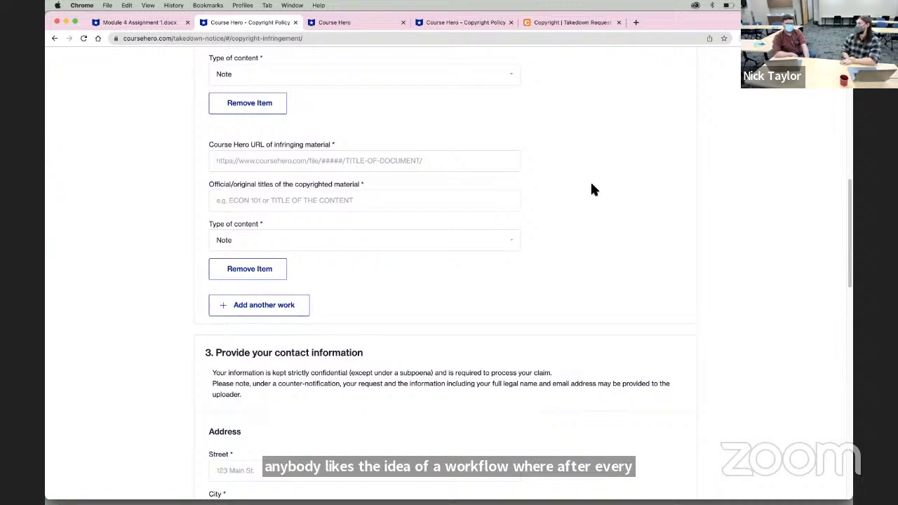
{"action": "scroll", "coordinate": [592, 190], "scroll_direction": "down", "scroll_amount": 5}
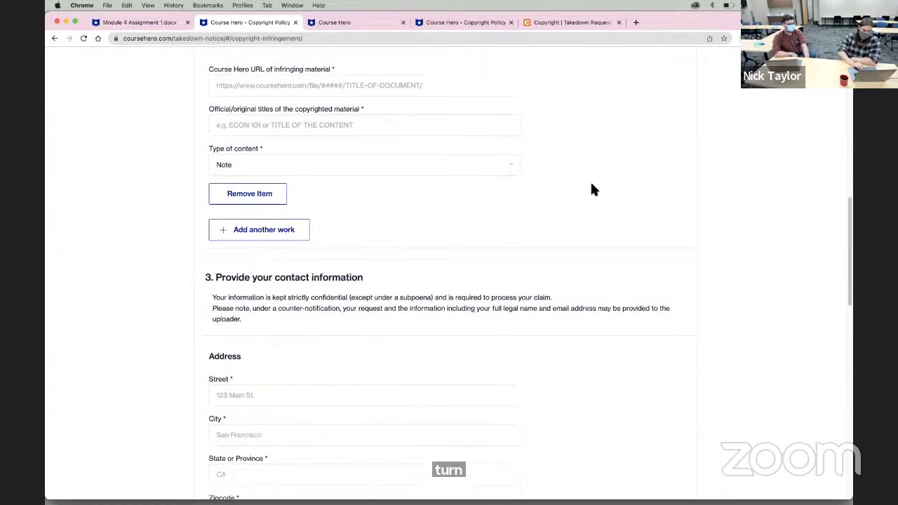
{"action": "scroll", "coordinate": [592, 186], "scroll_direction": "down", "scroll_amount": 2}
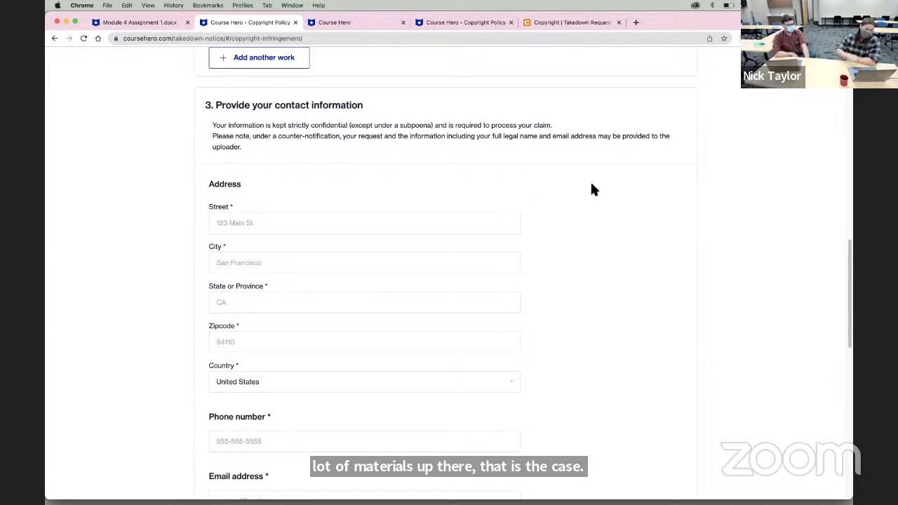
Step: Review the infringement report's contact information, required statements and digital signature section, and return to the start of the form
{"action": "scroll", "coordinate": [592, 188], "scroll_direction": "down", "scroll_amount": 5}
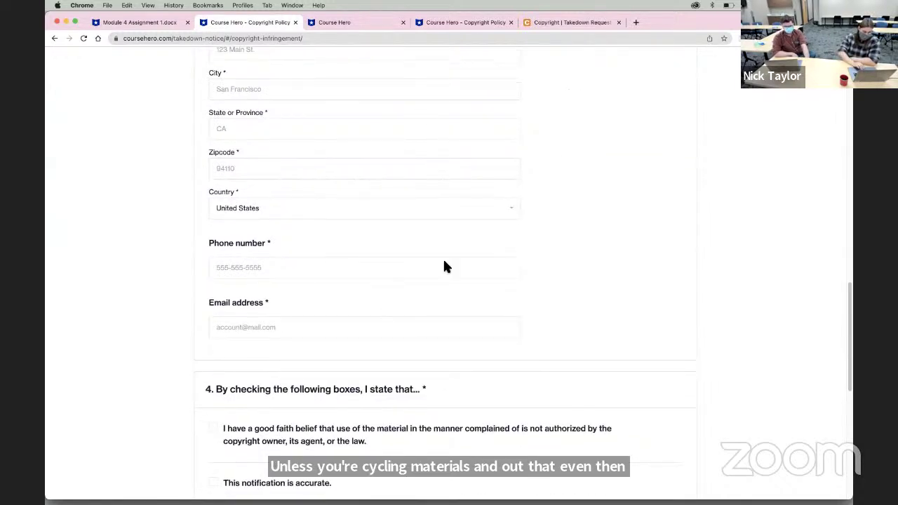
{"action": "scroll", "coordinate": [393, 280], "scroll_direction": "up", "scroll_amount": 8}
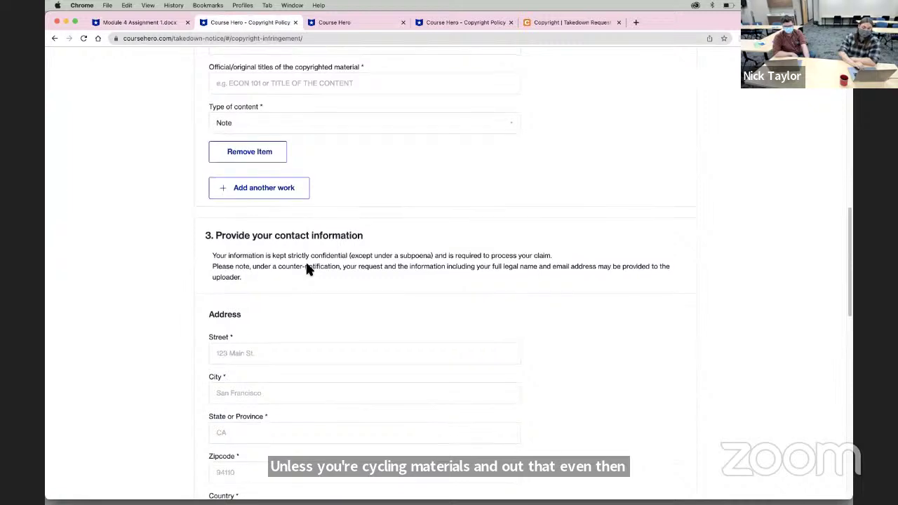
{"action": "scroll", "coordinate": [306, 269], "scroll_direction": "down", "scroll_amount": 3}
{"action": "scroll", "coordinate": [318, 281], "scroll_direction": "down", "scroll_amount": 7}
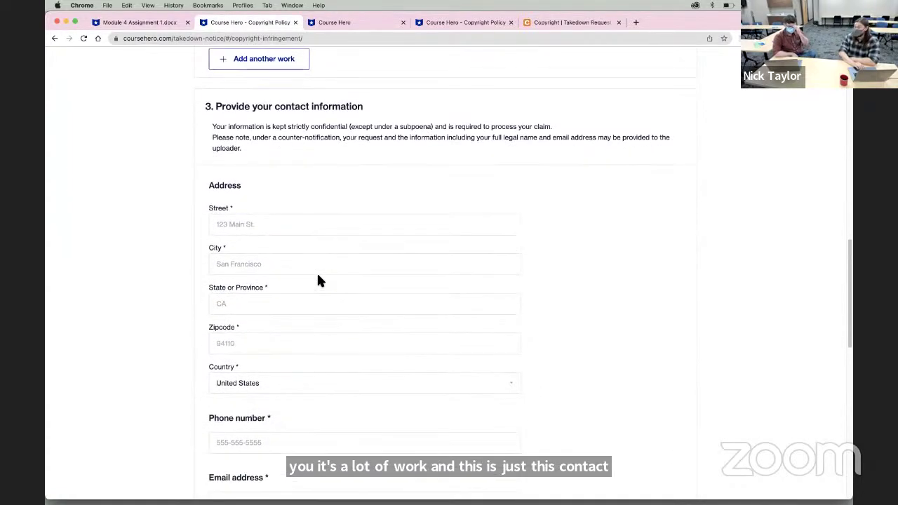
{"action": "scroll", "coordinate": [318, 280], "scroll_direction": "down", "scroll_amount": 6}
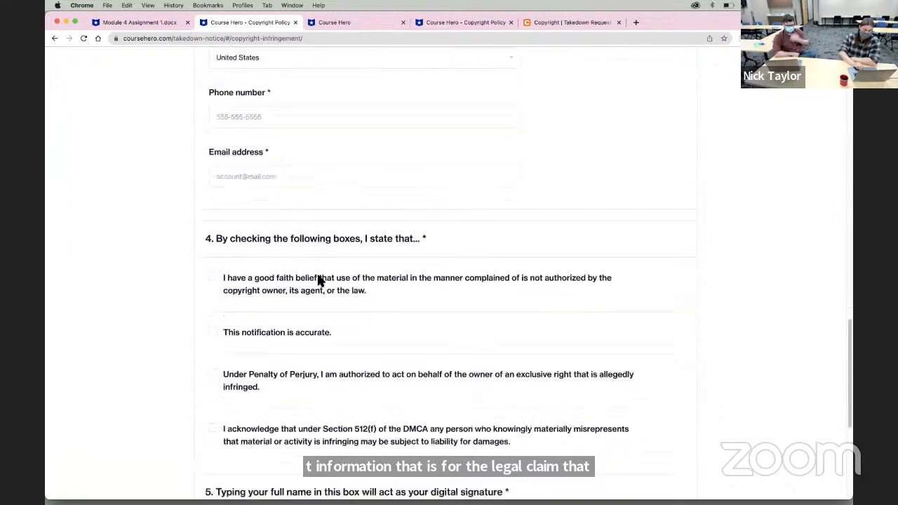
{"action": "scroll", "coordinate": [242, 327], "scroll_direction": "down", "scroll_amount": 7}
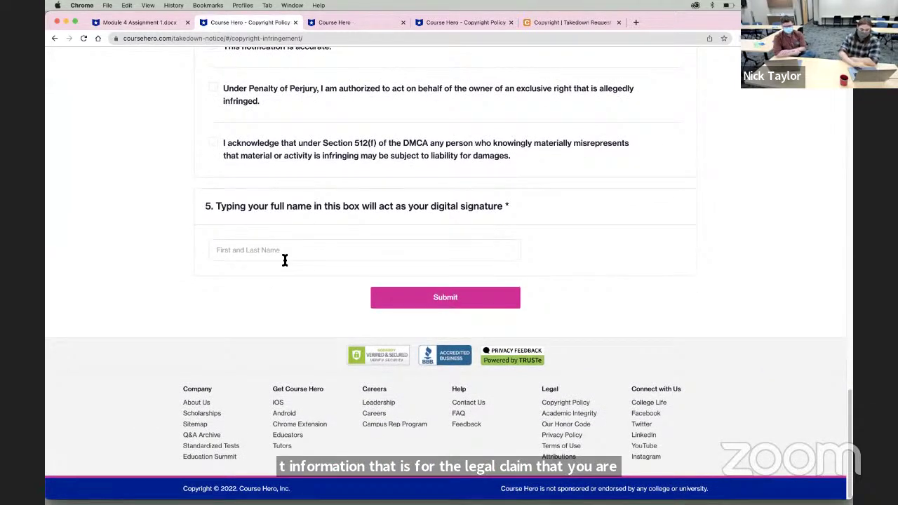
{"action": "scroll", "coordinate": [359, 158], "scroll_direction": "up", "scroll_amount": 20}
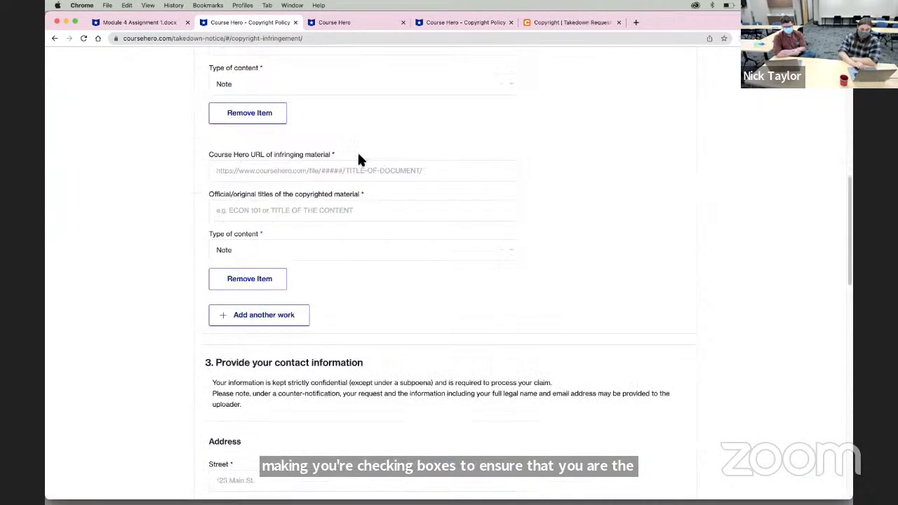
{"action": "scroll", "coordinate": [358, 160], "scroll_direction": "up", "scroll_amount": 12}
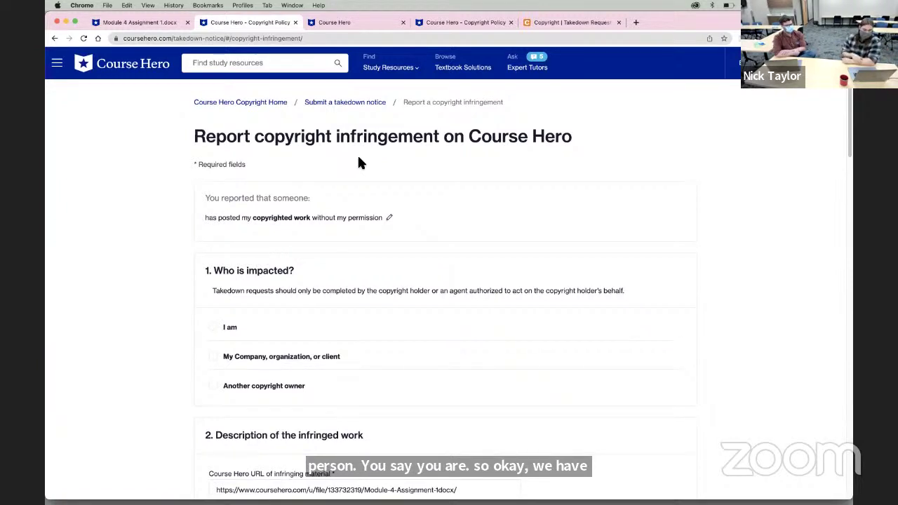
Step: Point out the Course Hero study resources search, switch to Chegg's takedown request form, and point out Chegg's search field
{"action": "left_click", "coordinate": [246, 62]}
{"action": "left_click", "coordinate": [569, 22]}
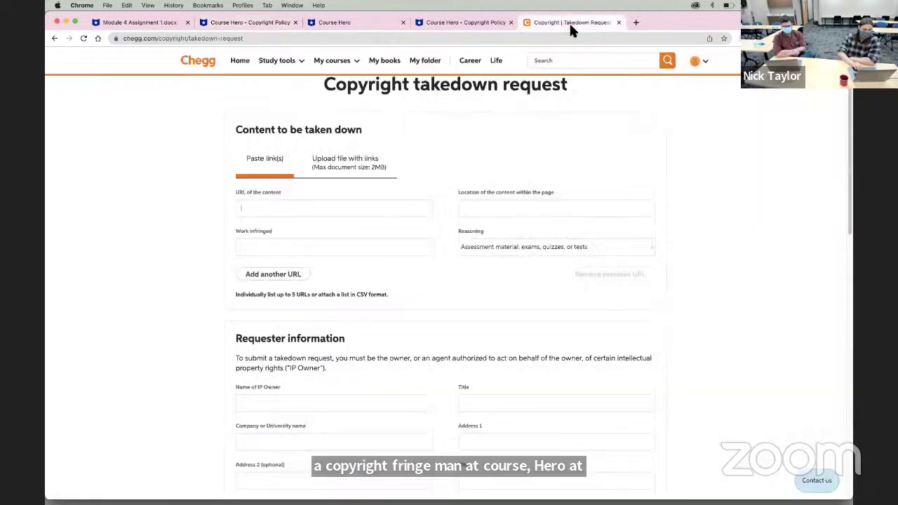
{"action": "left_click", "coordinate": [618, 63]}
{"action": "left_click", "coordinate": [698, 128]}
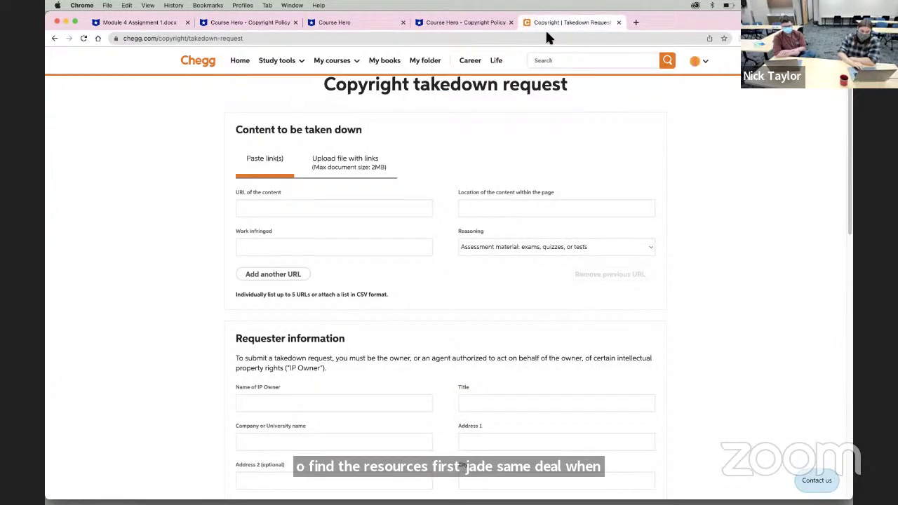
Step: Return to Course Hero's copyright infringement report and dismiss its open search suggestions
{"action": "left_click", "coordinate": [349, 22]}
{"action": "left_click", "coordinate": [247, 21]}
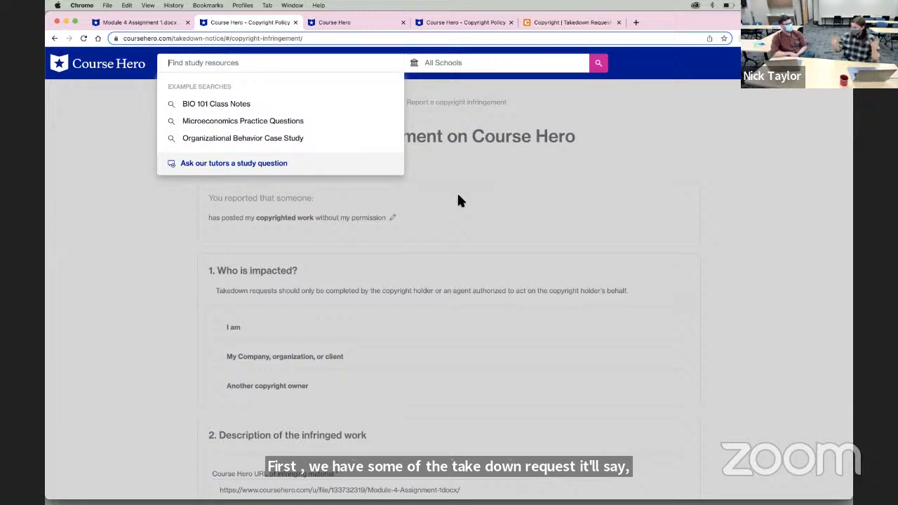
{"action": "left_click", "coordinate": [546, 154]}
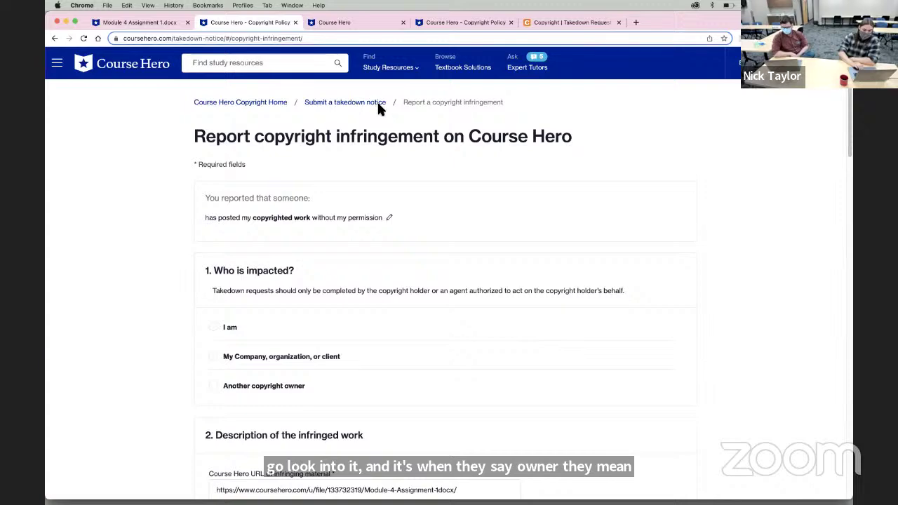
Step: Switch to the other Course Hero copyright policy page and open its Copyright FAQs
{"action": "left_click", "coordinate": [346, 21]}
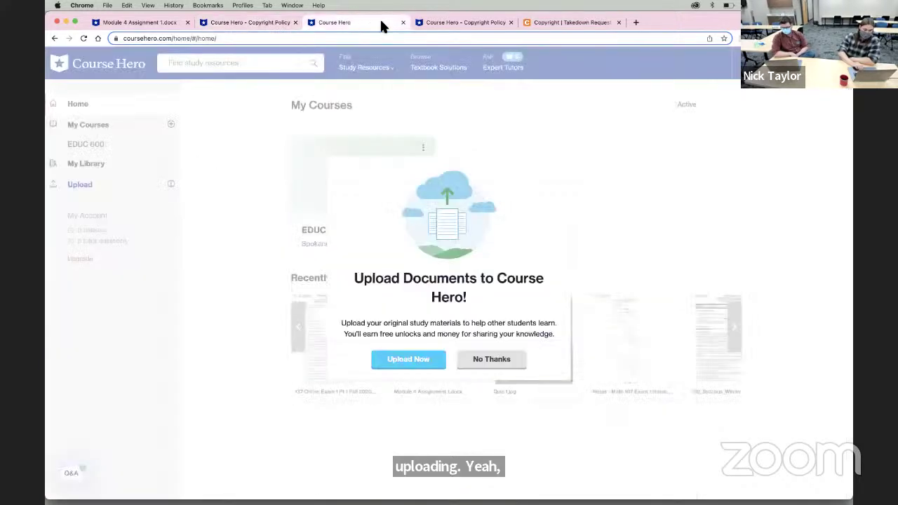
{"action": "left_click", "coordinate": [443, 23]}
{"action": "scroll", "coordinate": [445, 201], "scroll_direction": "down", "scroll_amount": 5}
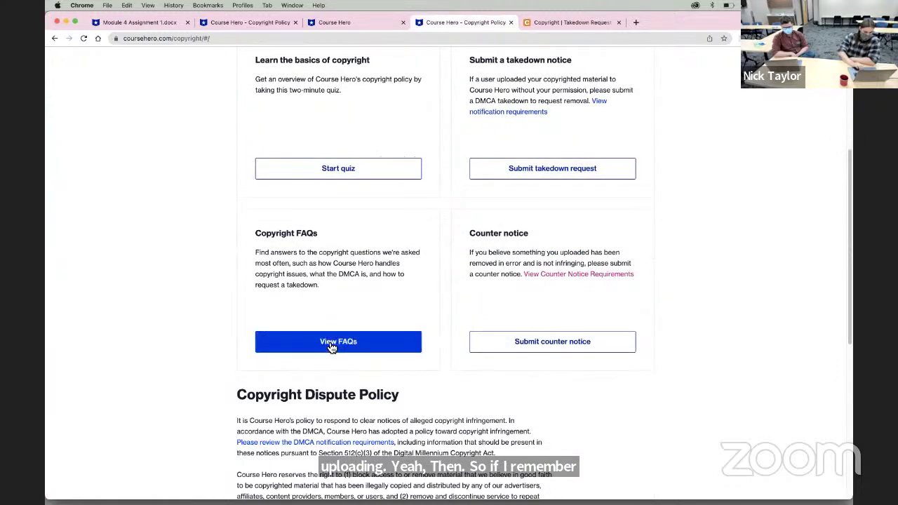
{"action": "left_click", "coordinate": [332, 346]}
Step: Find the FAQ question "What if I receive a takedown notice?" and expand its answer to read it
{"action": "scroll", "coordinate": [329, 339], "scroll_direction": "down", "scroll_amount": 5}
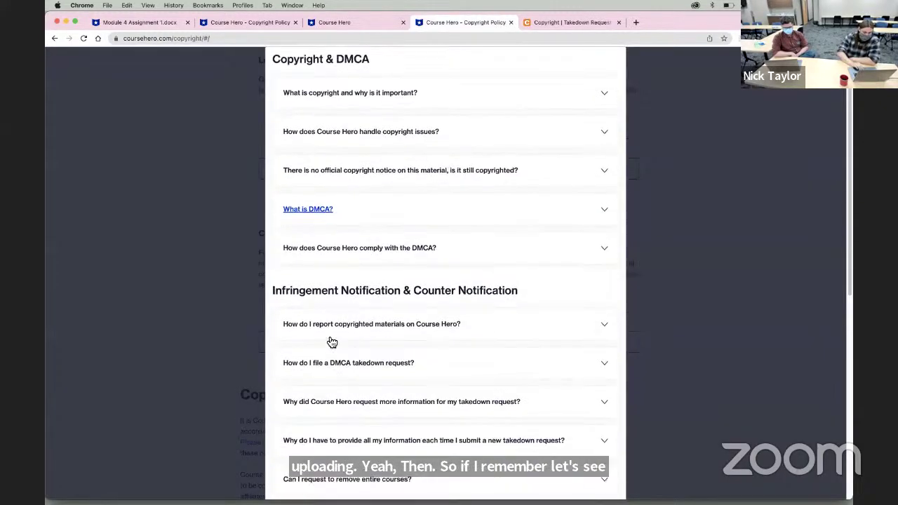
{"action": "scroll", "coordinate": [349, 263], "scroll_direction": "down", "scroll_amount": 3}
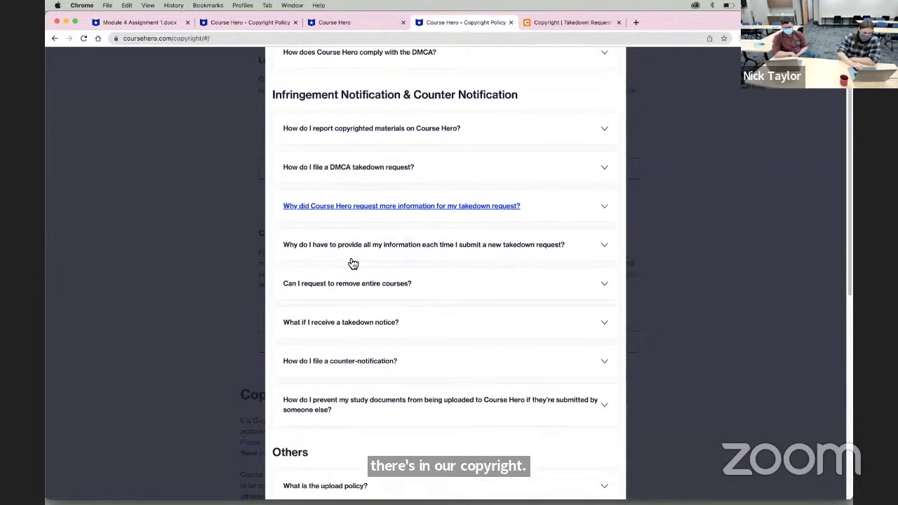
{"action": "scroll", "coordinate": [353, 264], "scroll_direction": "down", "scroll_amount": 2}
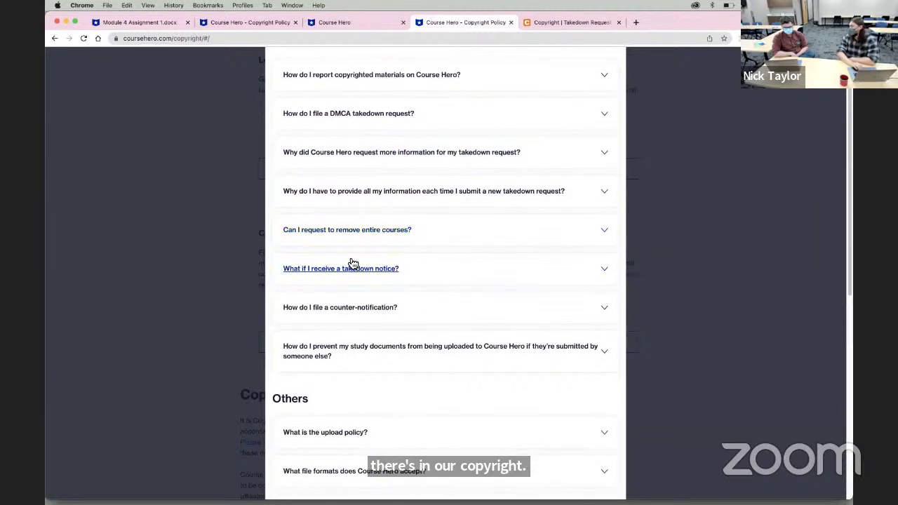
{"action": "scroll", "coordinate": [353, 264], "scroll_direction": "down", "scroll_amount": 2}
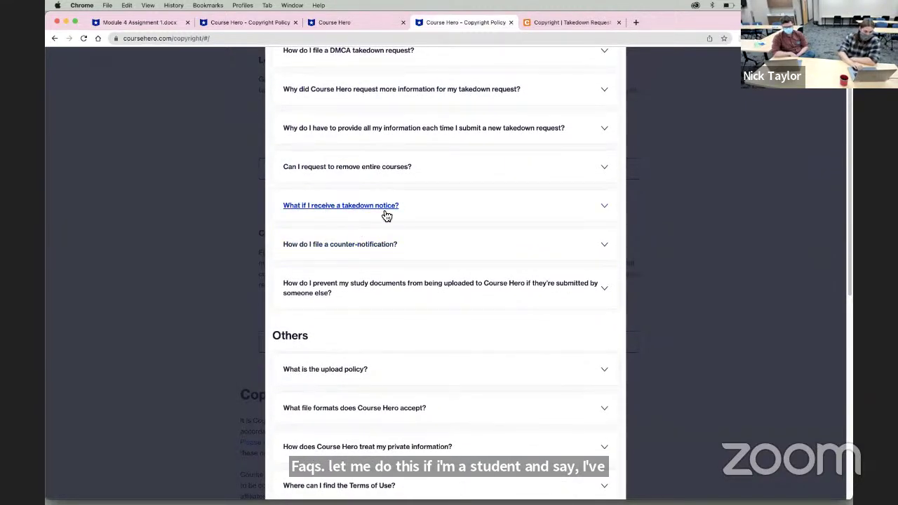
{"action": "left_click", "coordinate": [607, 213]}
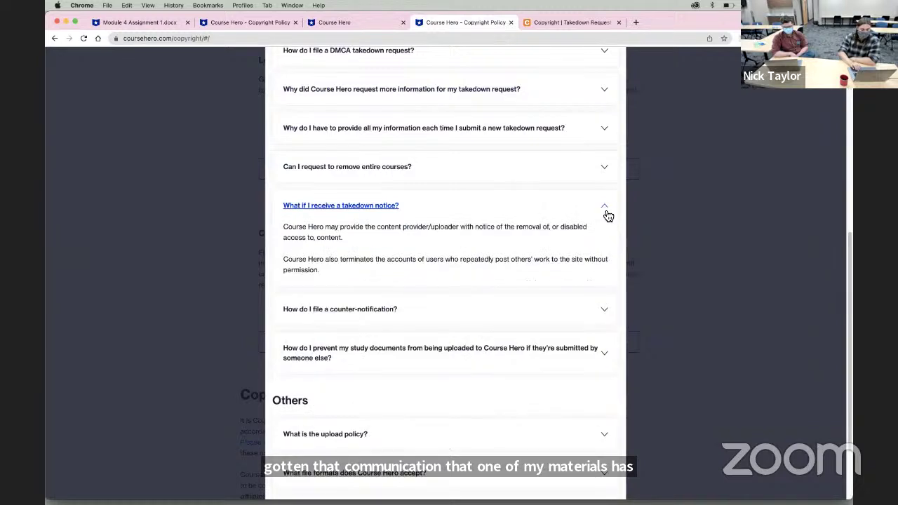
{"action": "scroll", "coordinate": [365, 258], "scroll_direction": "down", "scroll_amount": 1}
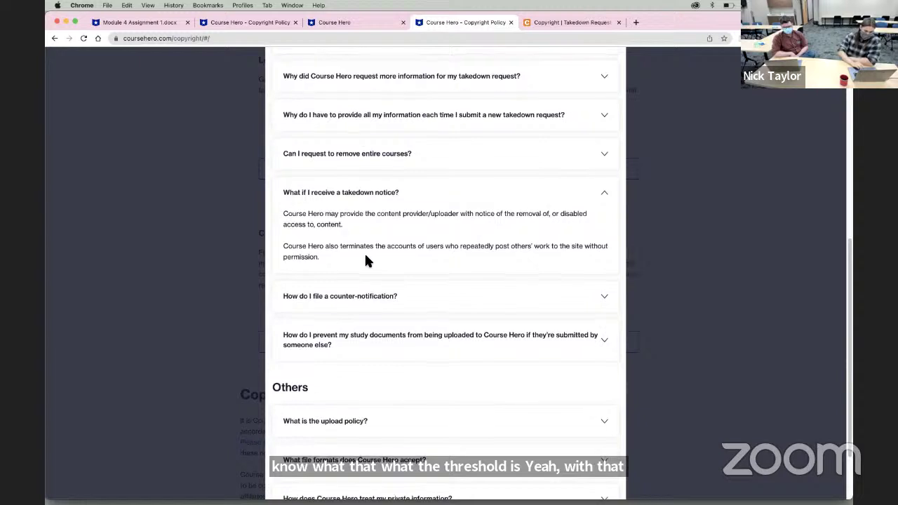
Step: Expand the FAQ question "How do I file a counter-notification?" and read through its requirements
{"action": "scroll", "coordinate": [366, 260], "scroll_direction": "down", "scroll_amount": 1}
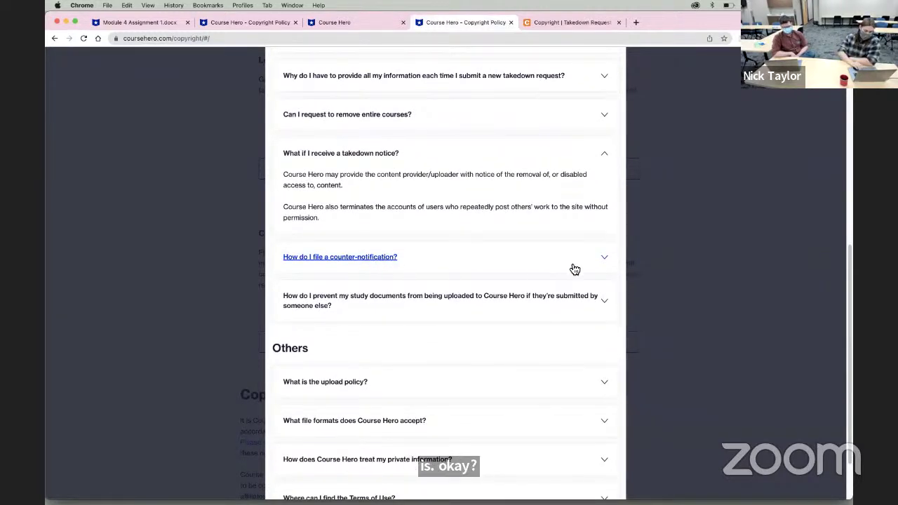
{"action": "left_click", "coordinate": [596, 258]}
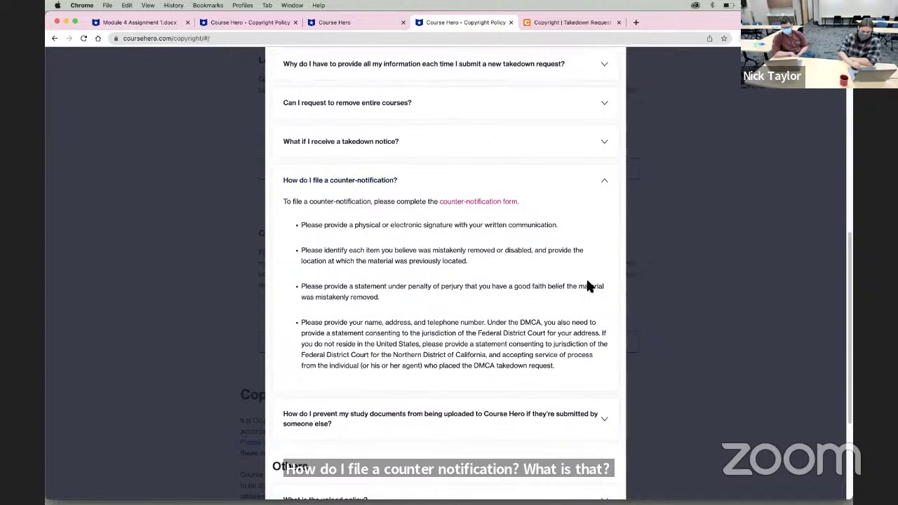
{"action": "scroll", "coordinate": [588, 281], "scroll_direction": "down", "scroll_amount": 3}
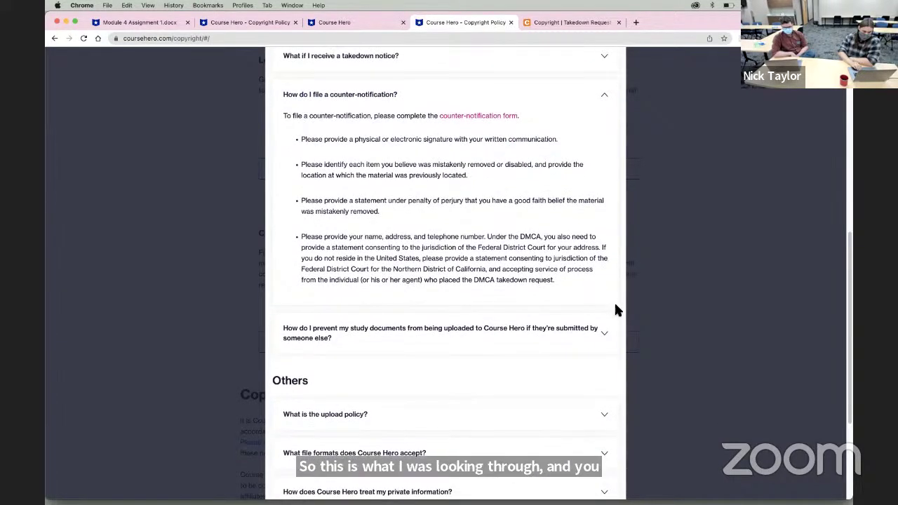